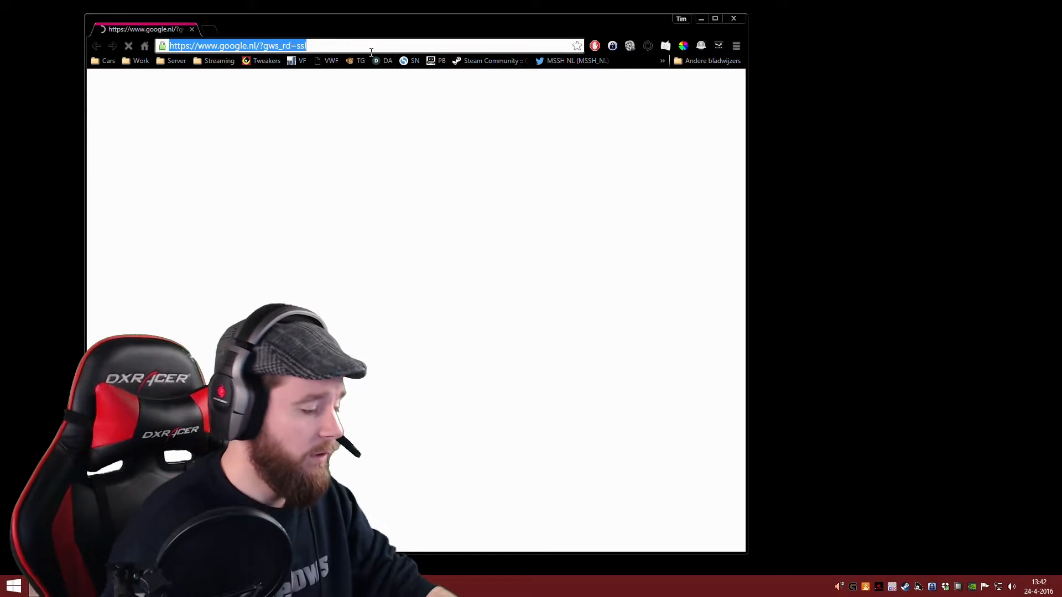
Download the Windows version of OBS Classic from obsproject.com and close the browser.
text(obsproject.com)
key(Return)
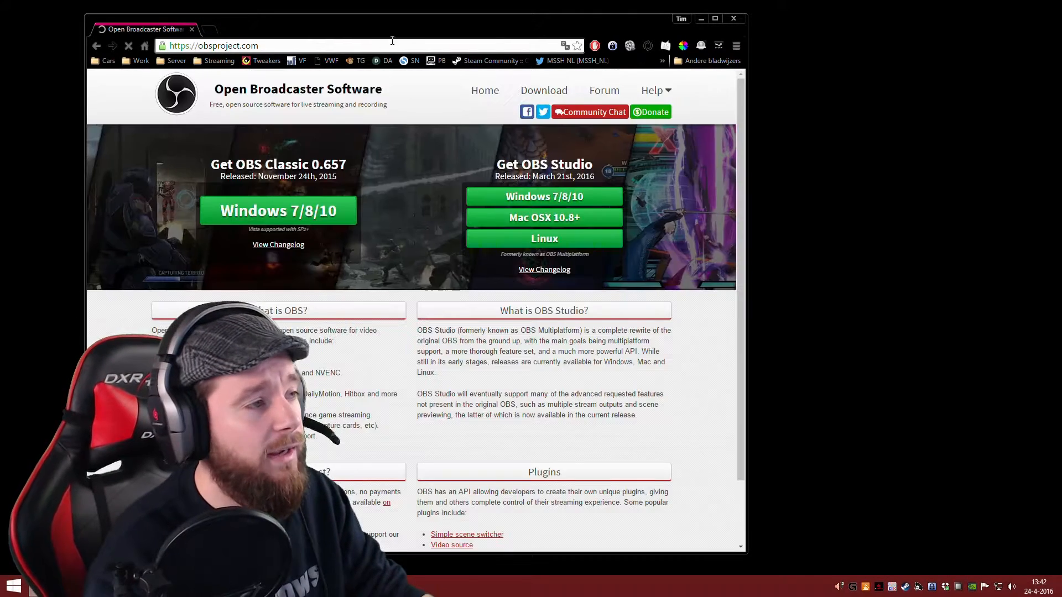
drag(420, 18, 704, 24)
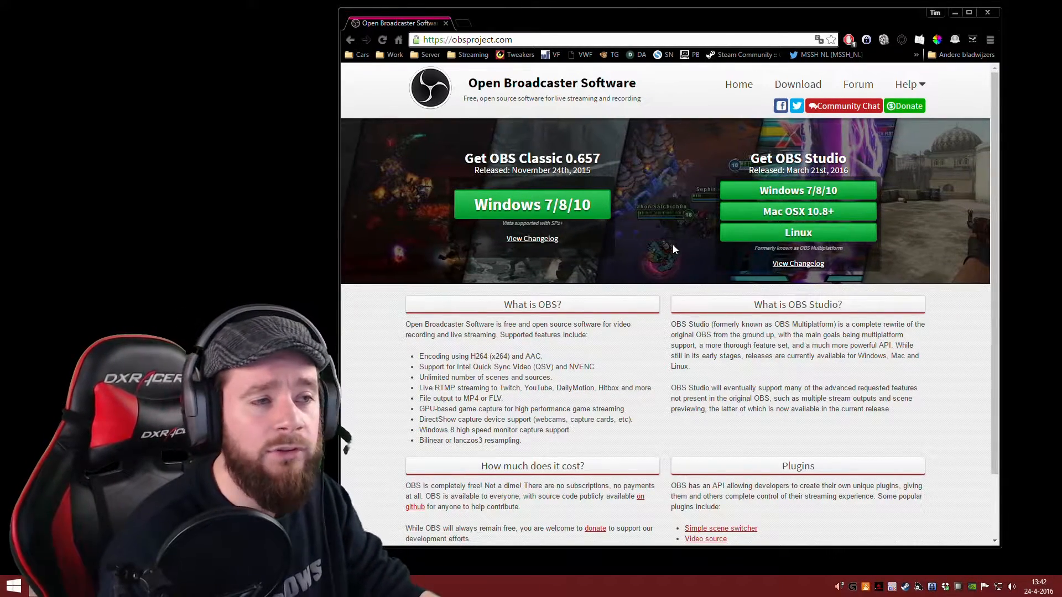
click(540, 208)
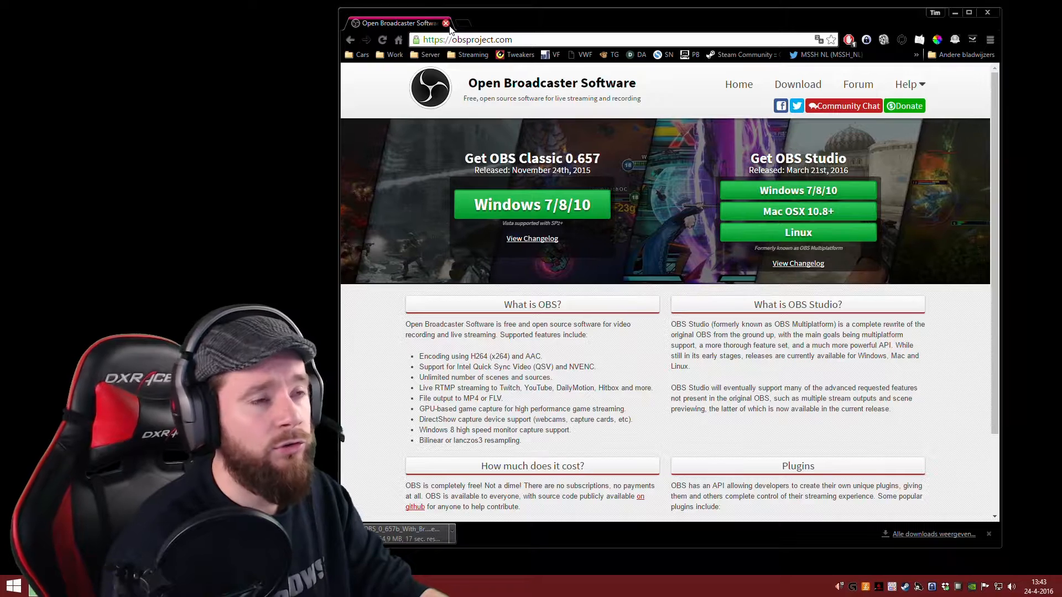
click(446, 23)
click(653, 113)
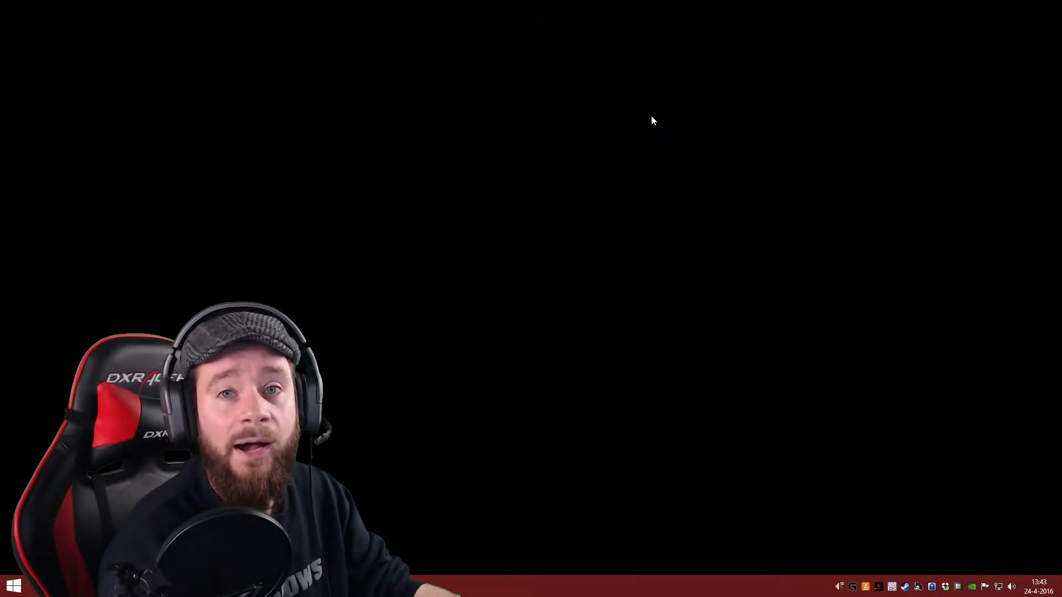
Find and launch Open Broadcaster Software (32bit), placing its window near the upper edge of the desktop.
click(11, 587)
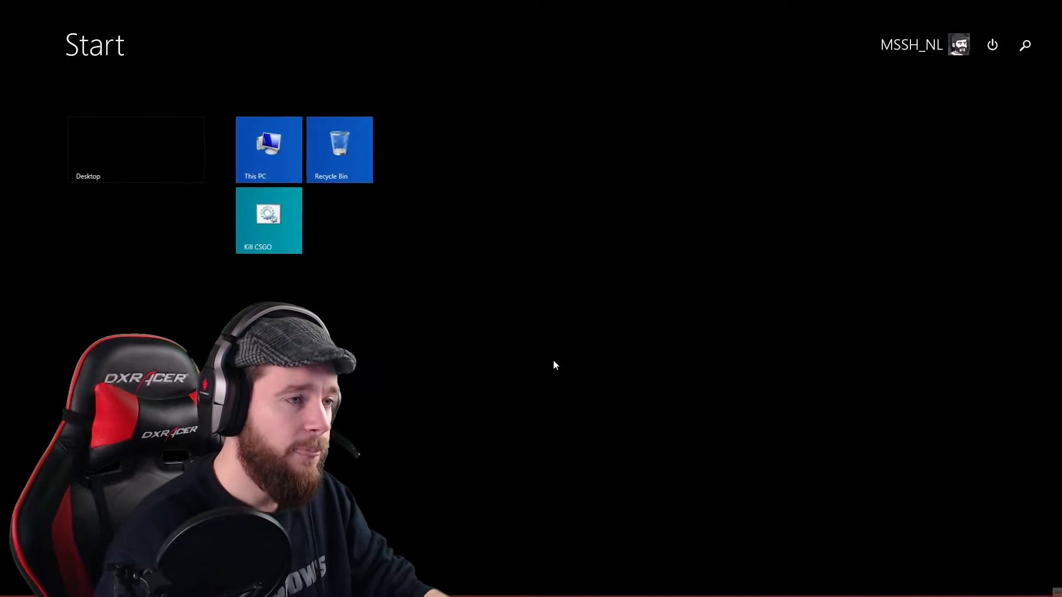
text(obs)
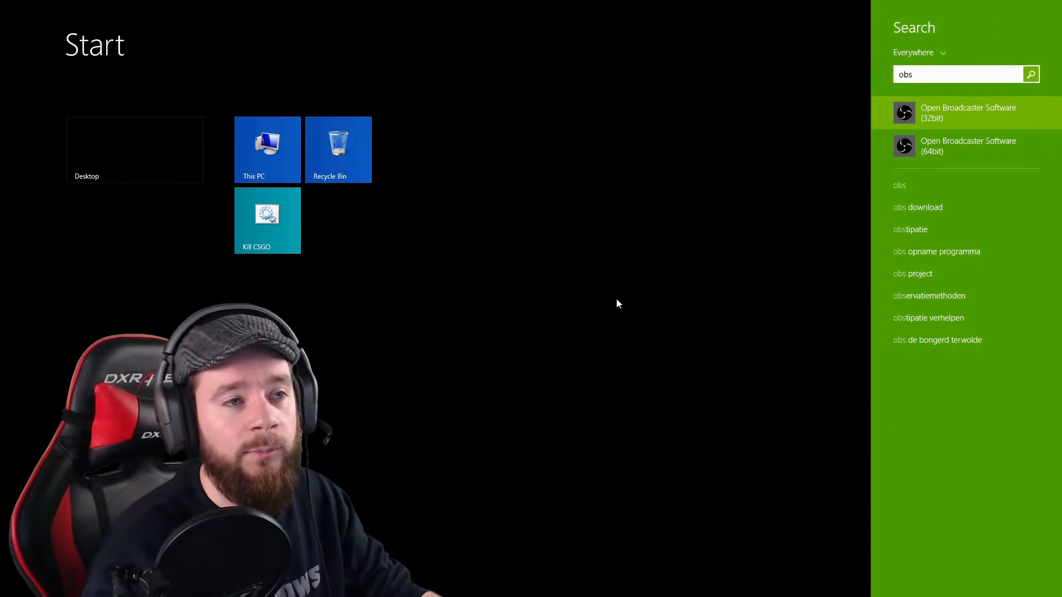
click(934, 122)
drag(857, 31, 878, 14)
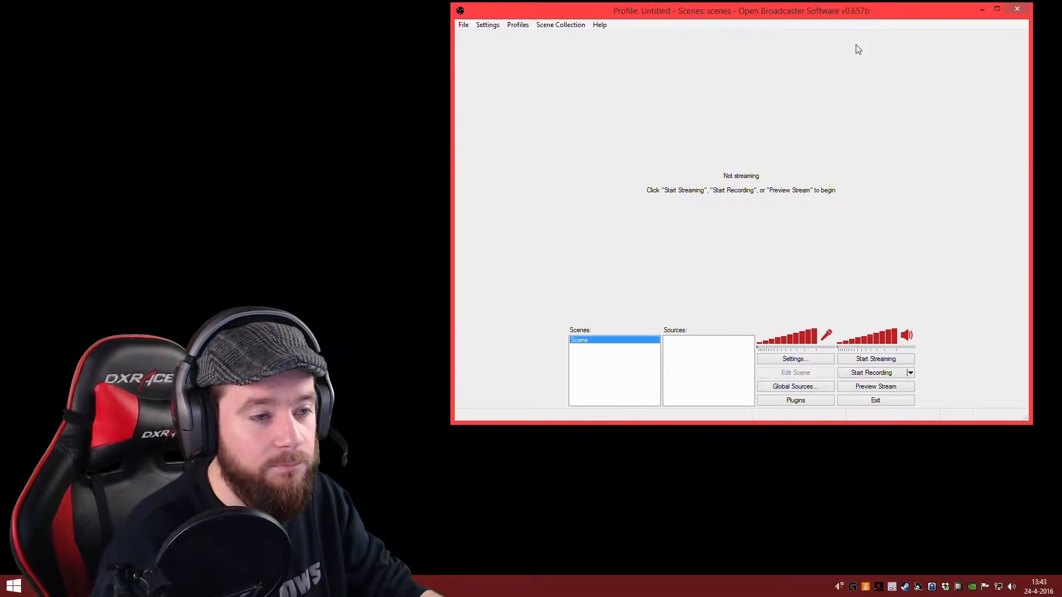
Open the OBS settings and rename the Untitled setting profile to "Twitch 720p".
click(793, 364)
drag(618, 108, 801, 68)
click(787, 98)
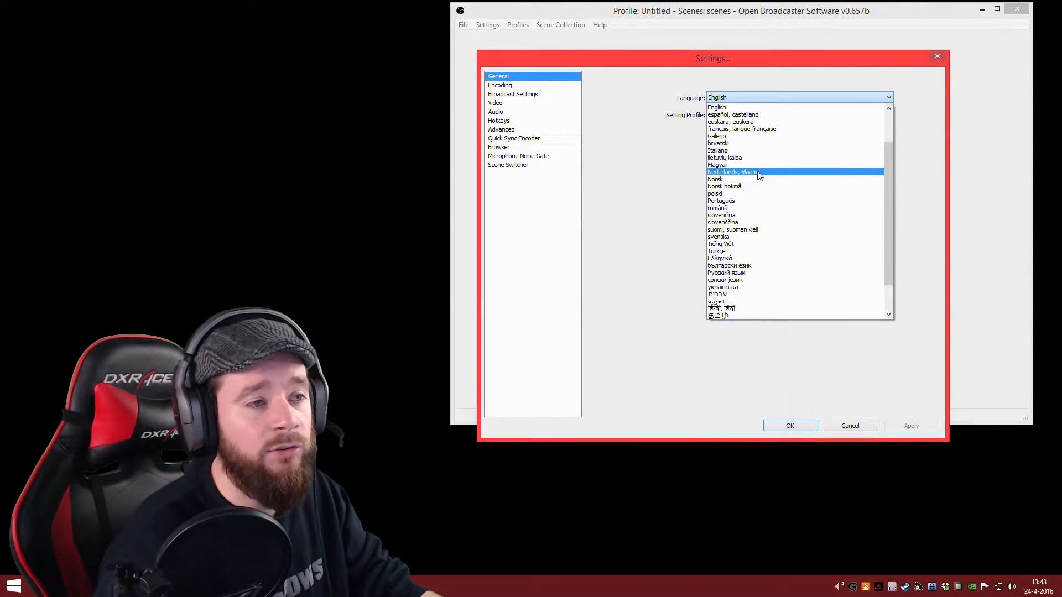
click(928, 131)
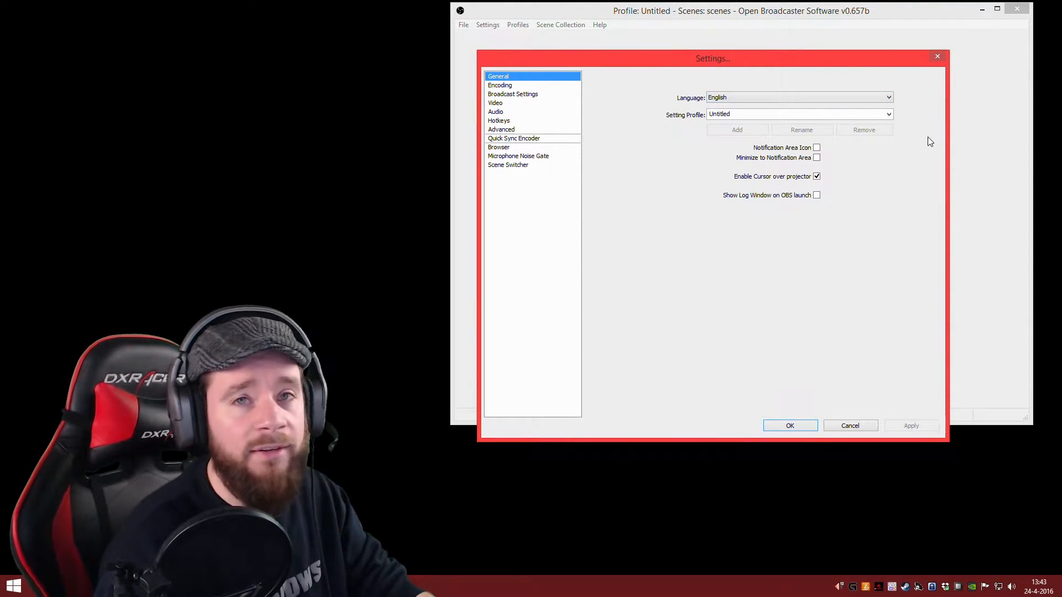
click(759, 113)
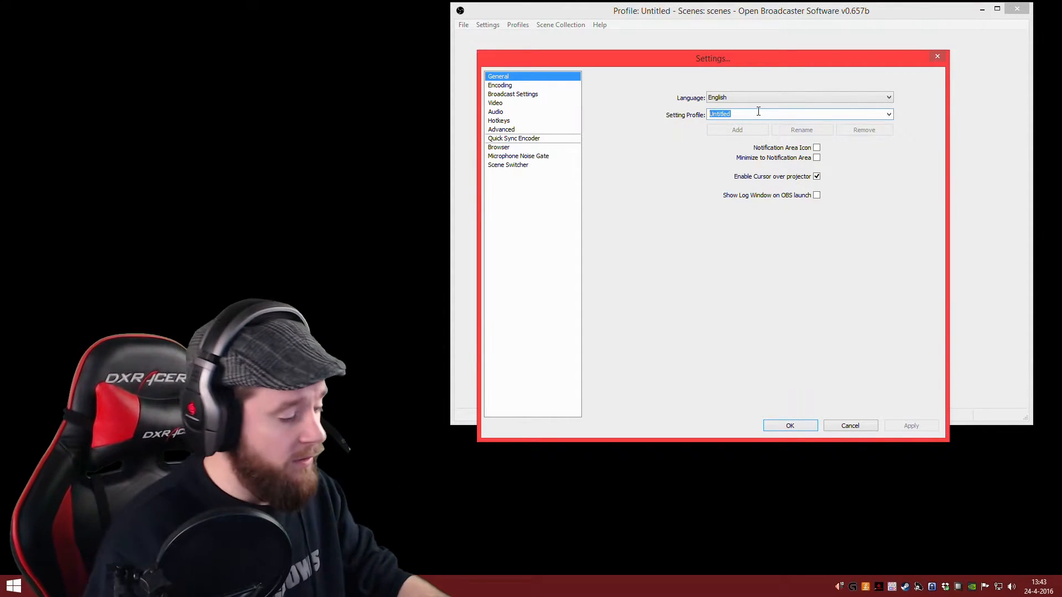
text(Twitch )
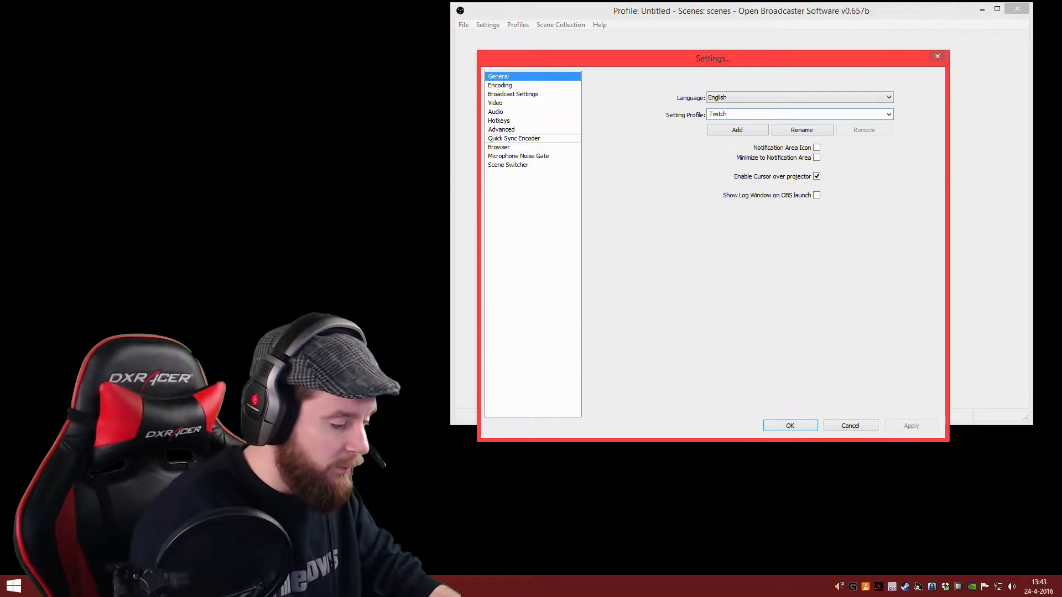
text(720p)
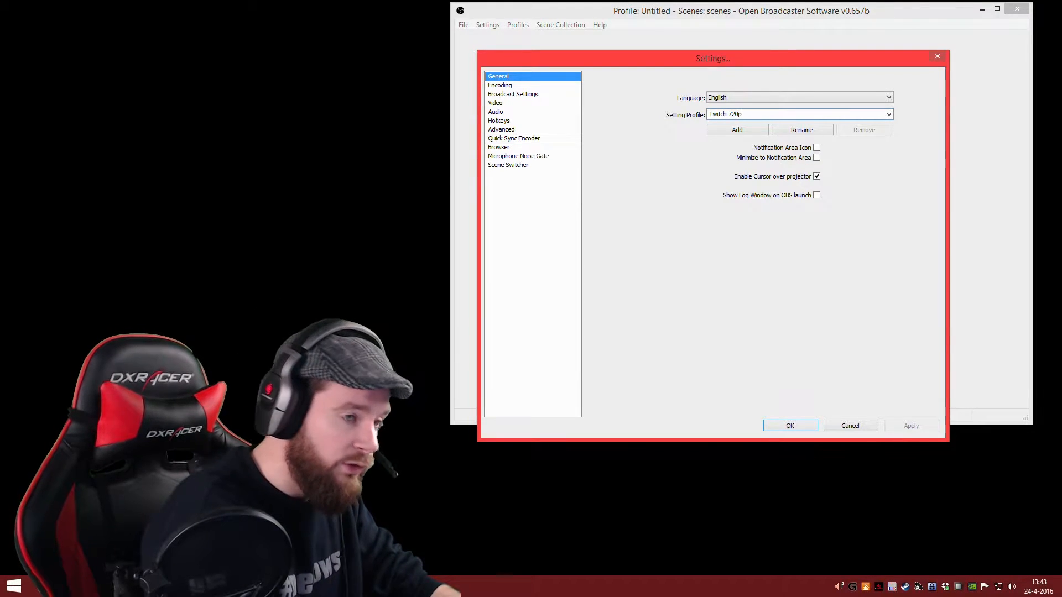
click(794, 132)
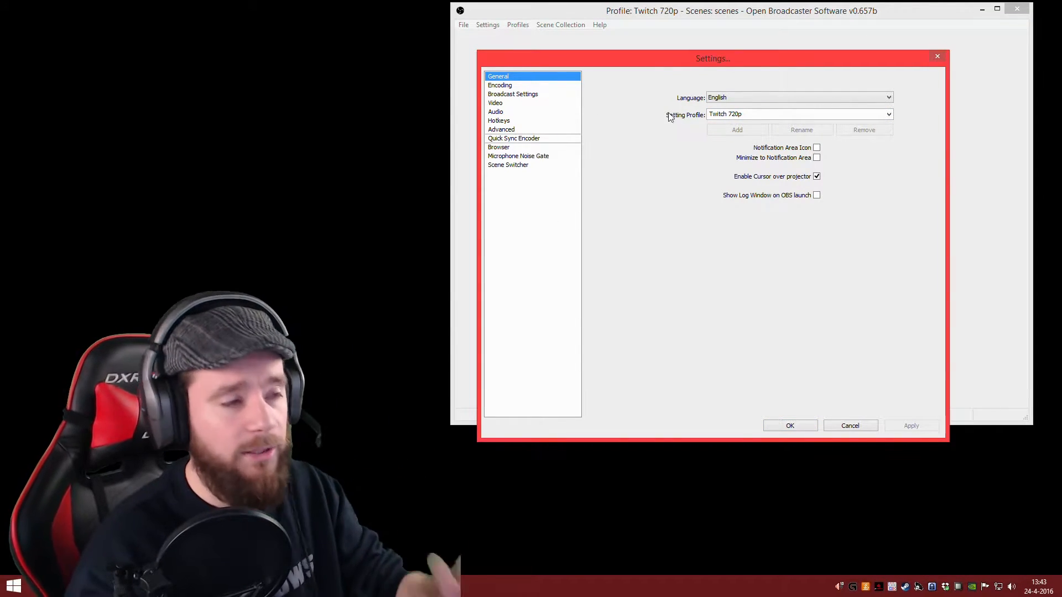
Set the video encoding's max bitrate to 3500 kb/s, disable CBR padding and enable a custom buffer size.
click(526, 87)
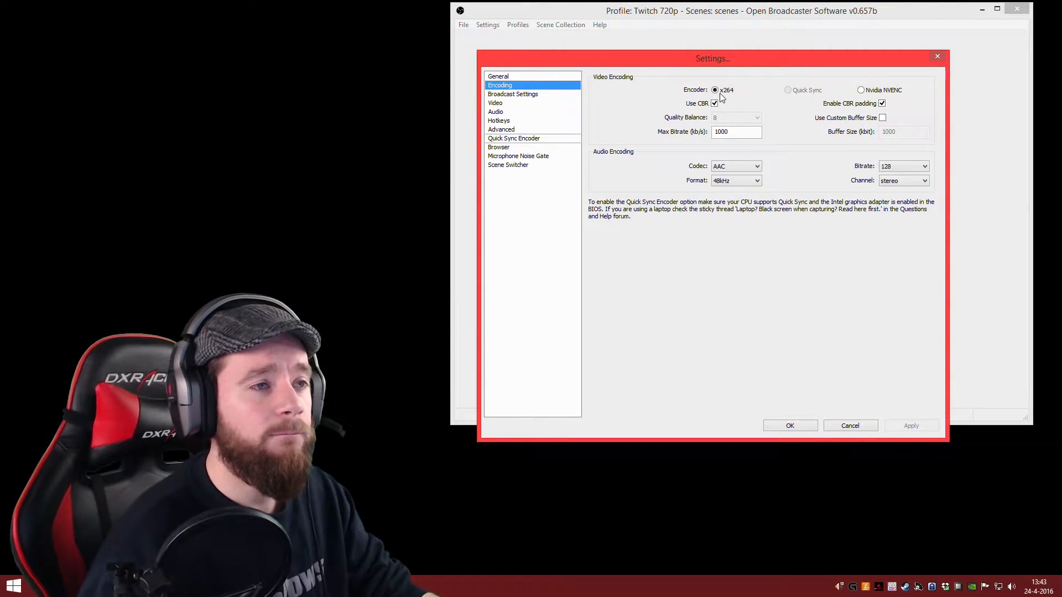
double_click(729, 131)
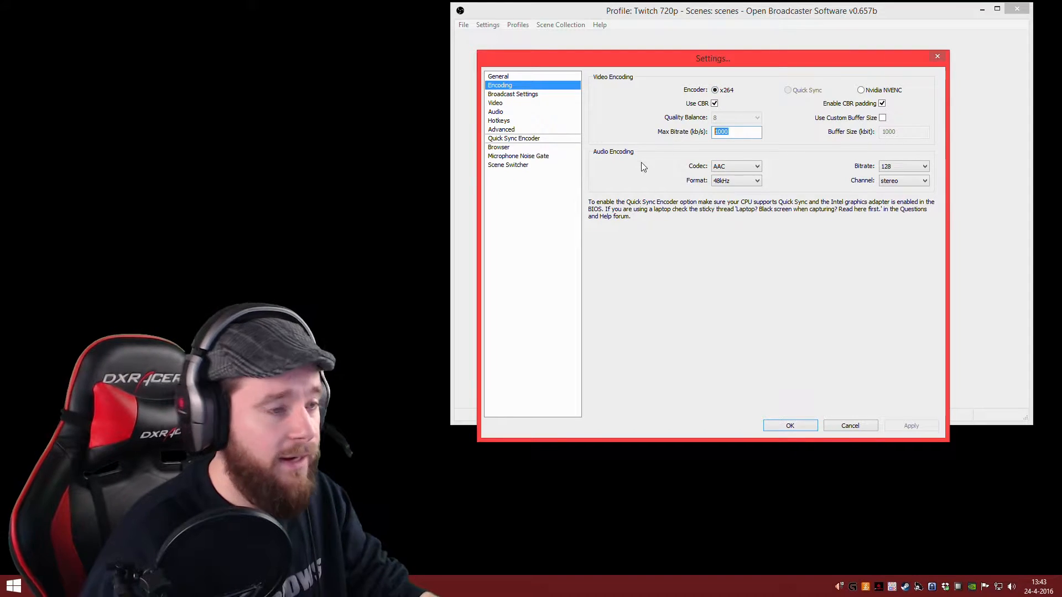
text(3500)
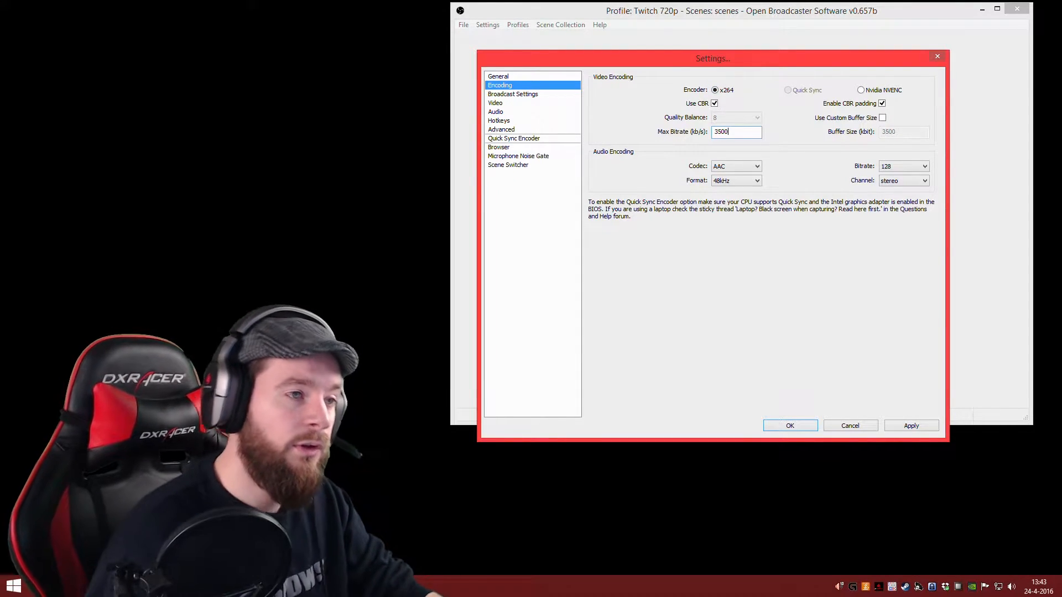
click(883, 103)
click(882, 117)
drag(897, 132, 844, 135)
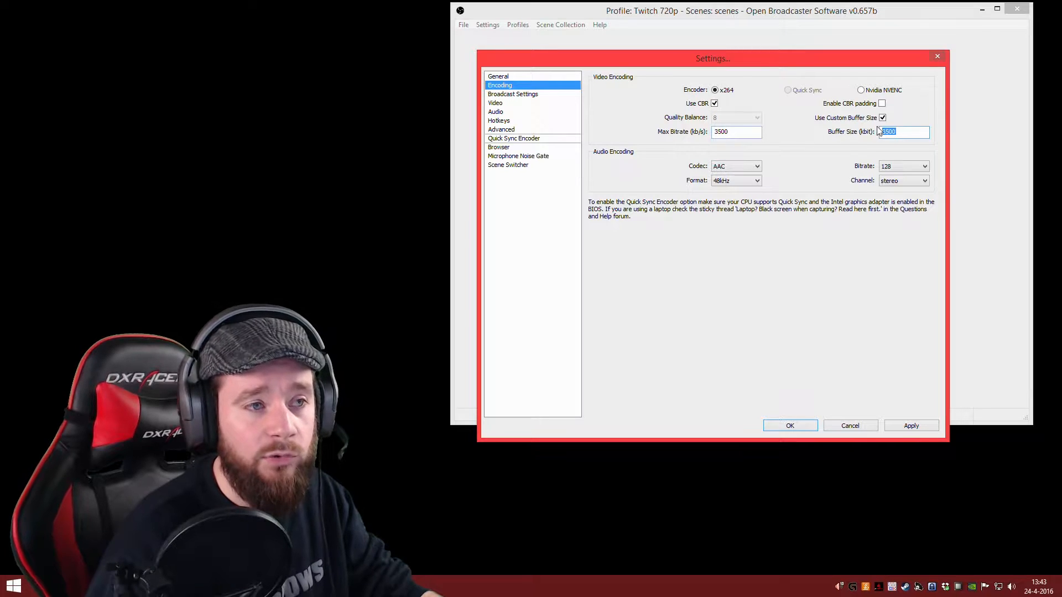
Try a max bitrate of 2700 kb/s and set it back to 3500 kb/s.
drag(737, 133, 696, 135)
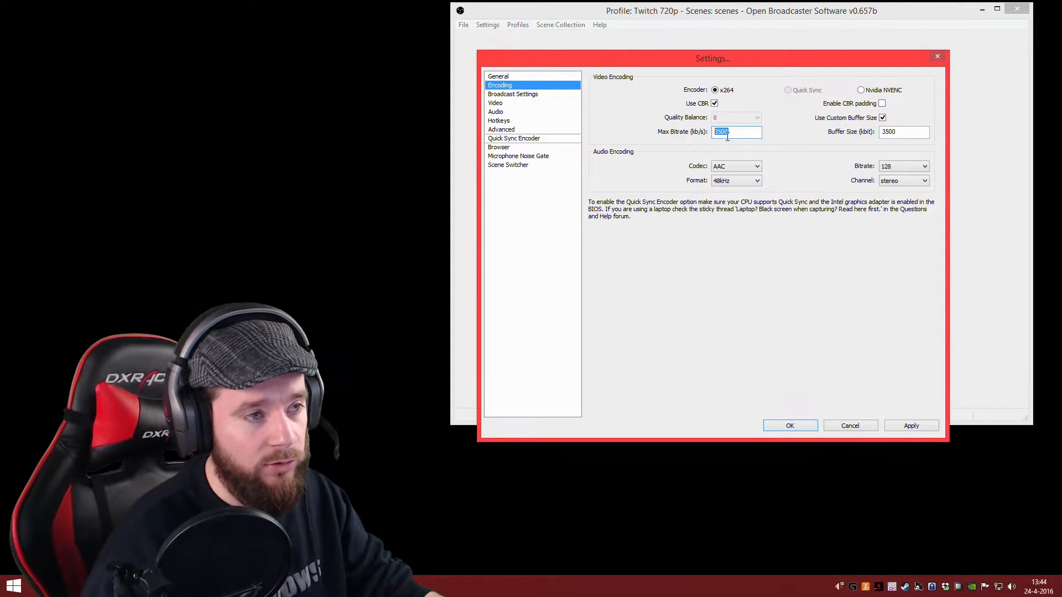
text(27)
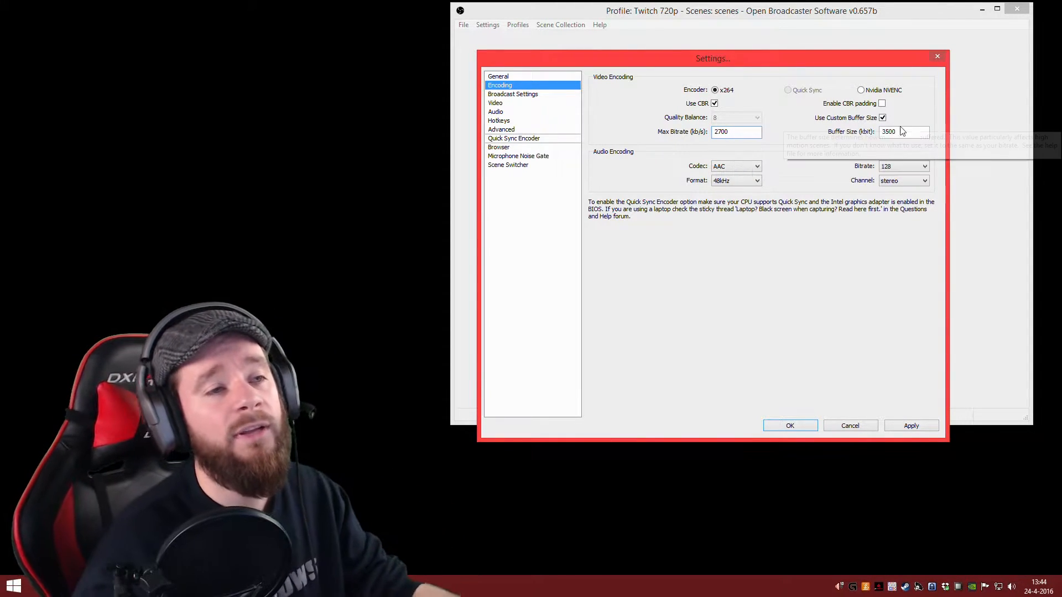
key(Tab)
key(shift+Tab)
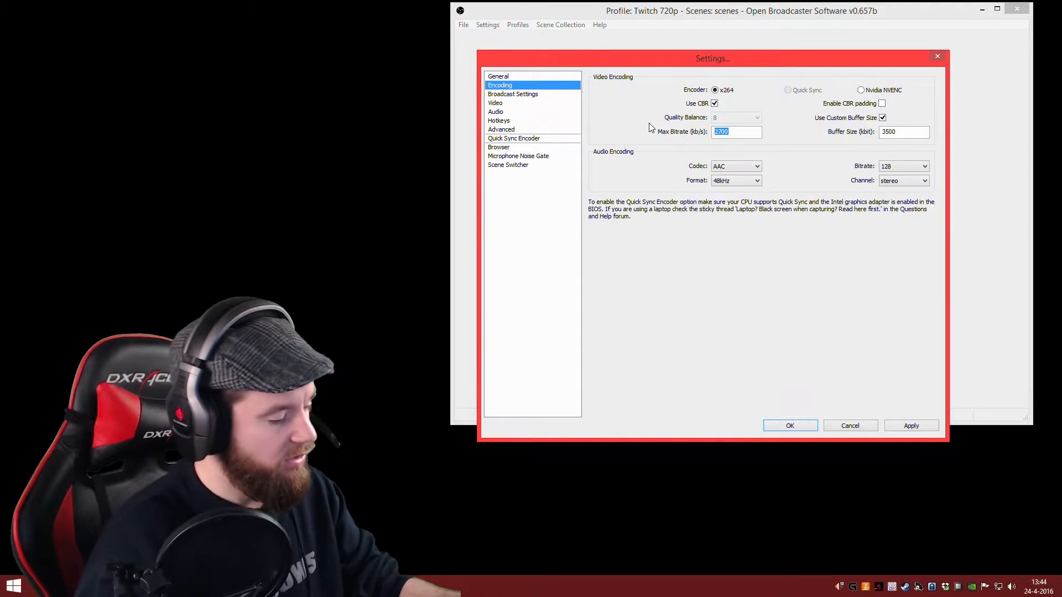
text(35)
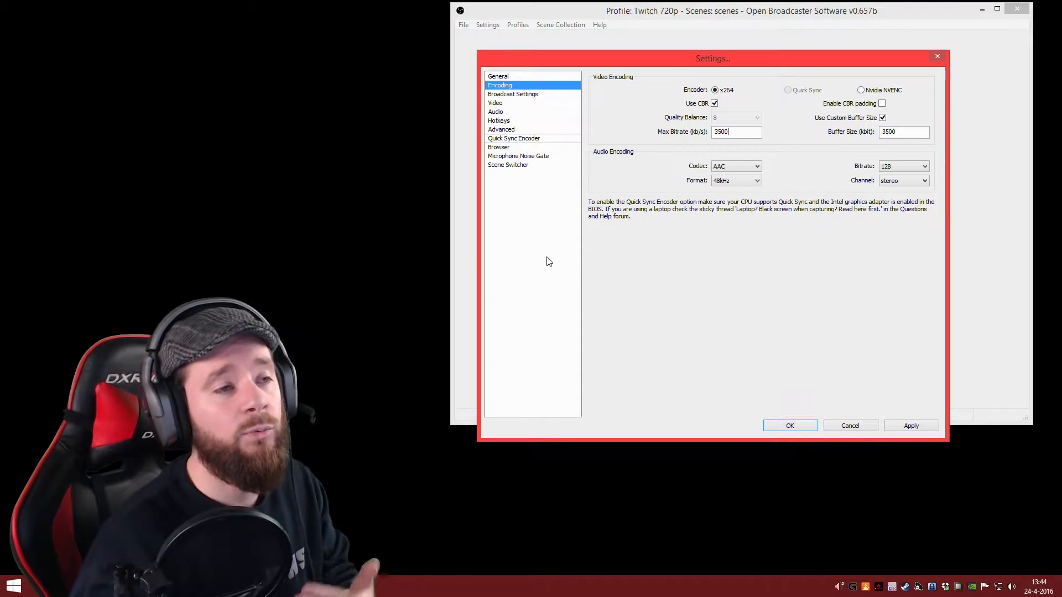
Apply the encoding settings and set the broadcast streaming service to Twitch with the EU: Amsterdam, NL server.
double_click(725, 136)
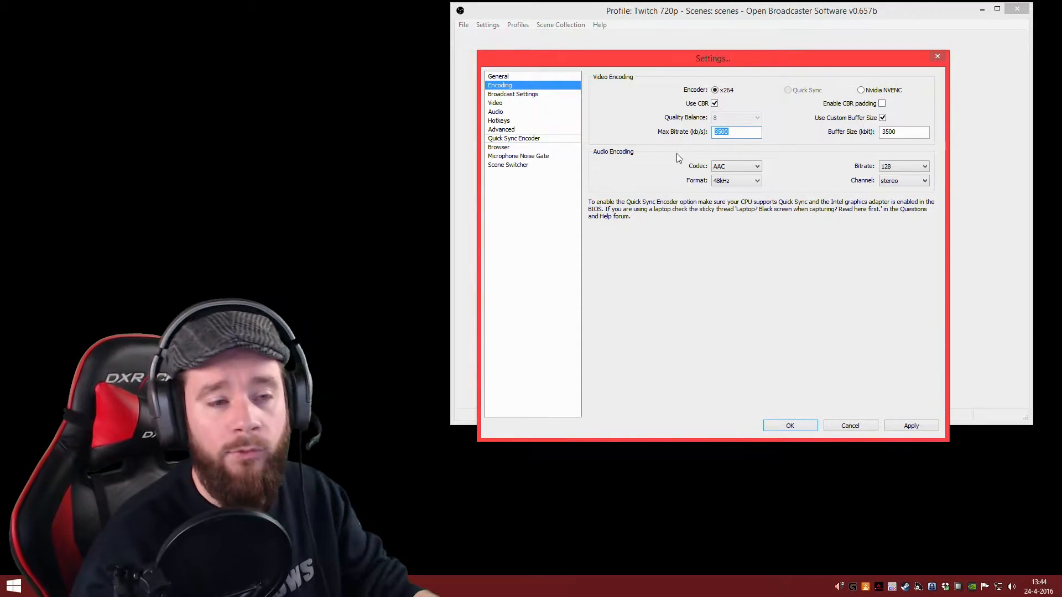
click(890, 424)
click(515, 95)
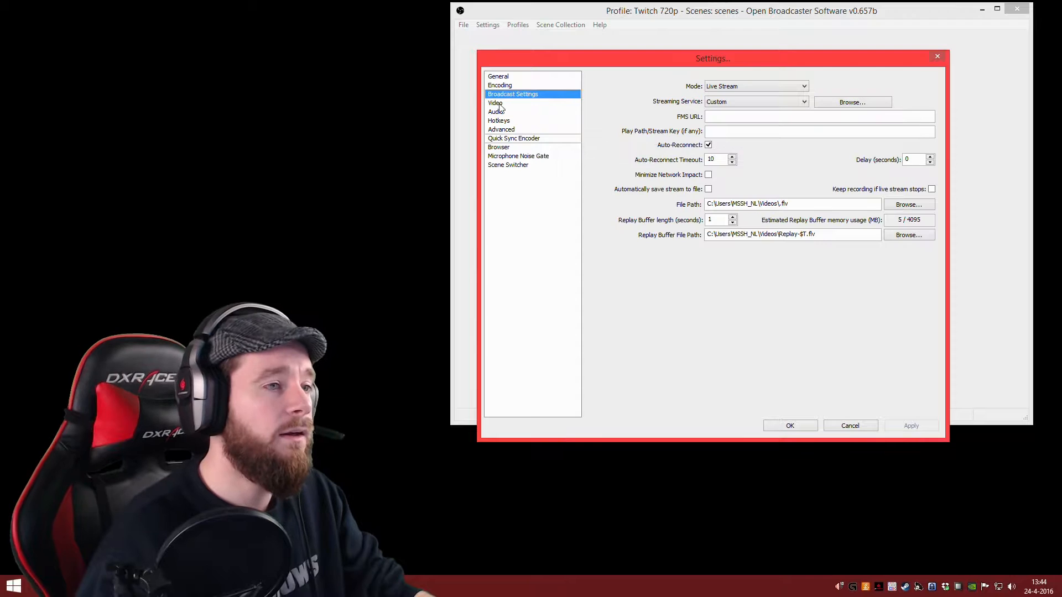
click(747, 86)
click(748, 85)
click(746, 103)
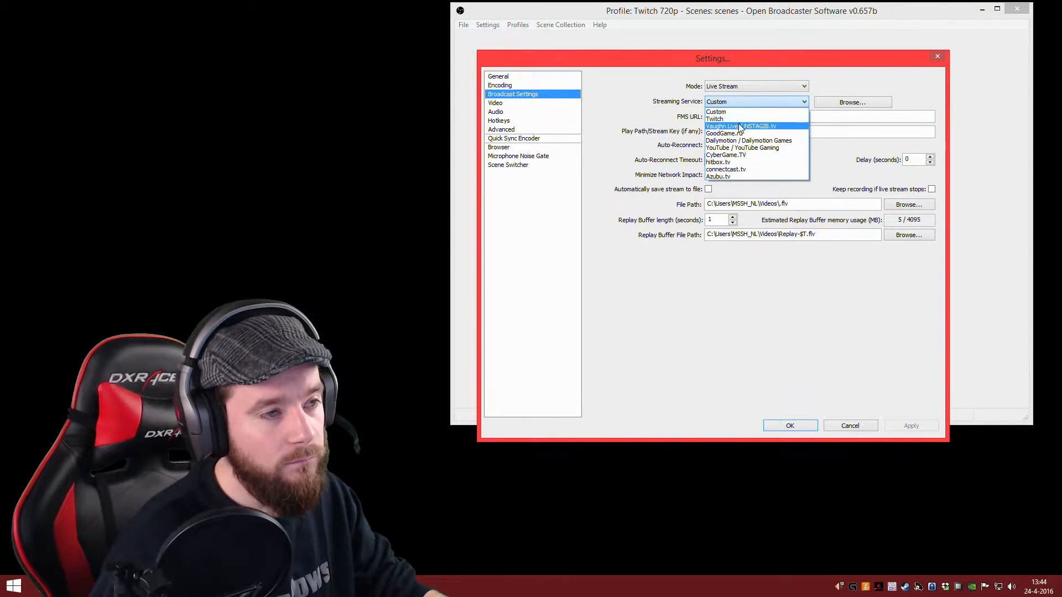
click(730, 116)
click(728, 117)
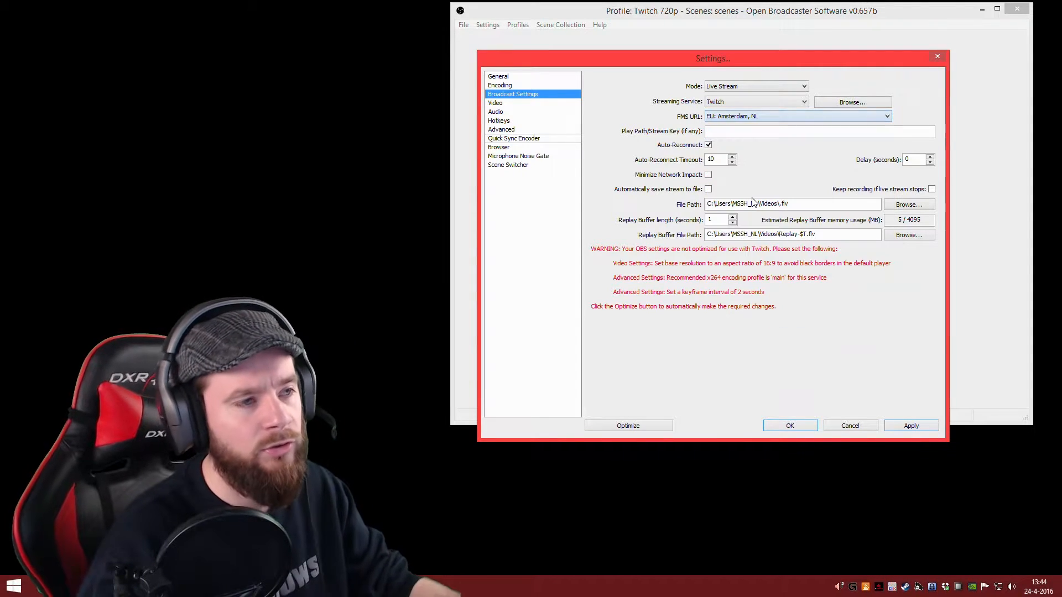
click(752, 199)
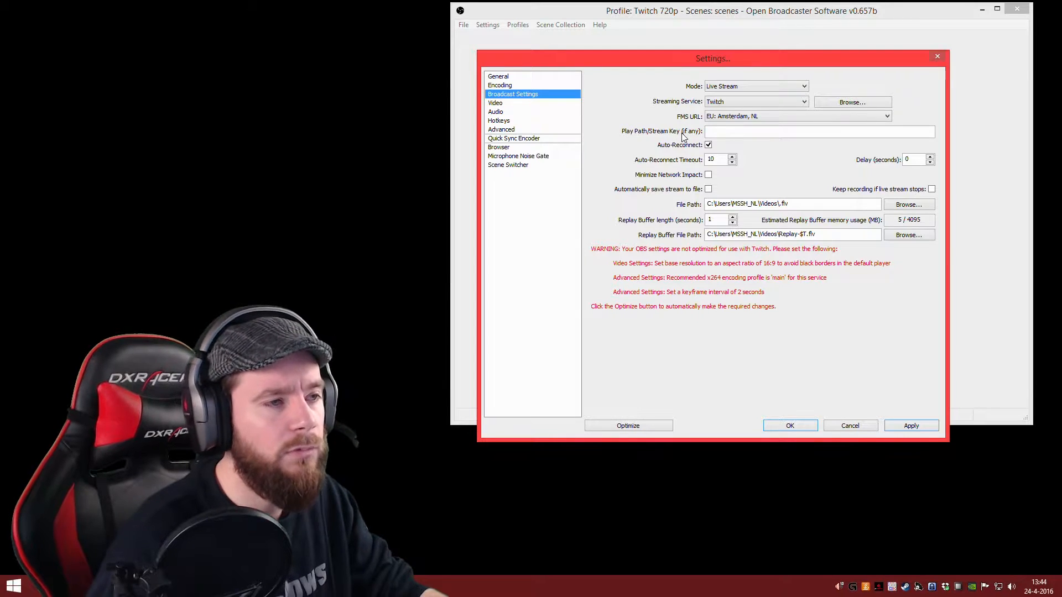
Switch to the Chrome browser and open the dashboard of the streamer's own Twitch channel.
click(39, 596)
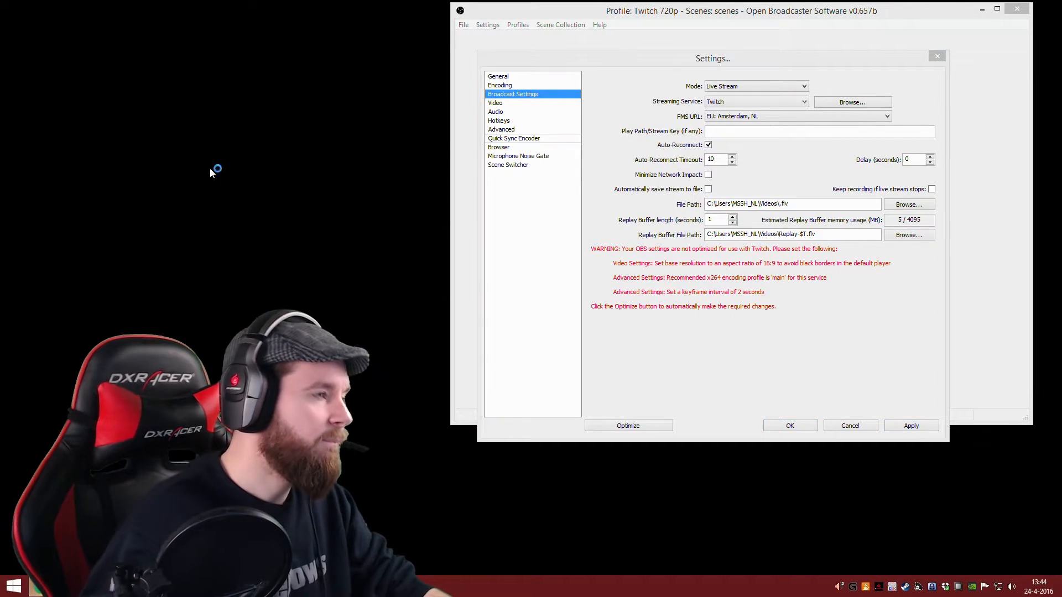
click(503, 40)
text(twitch.tv/mssh_nl)
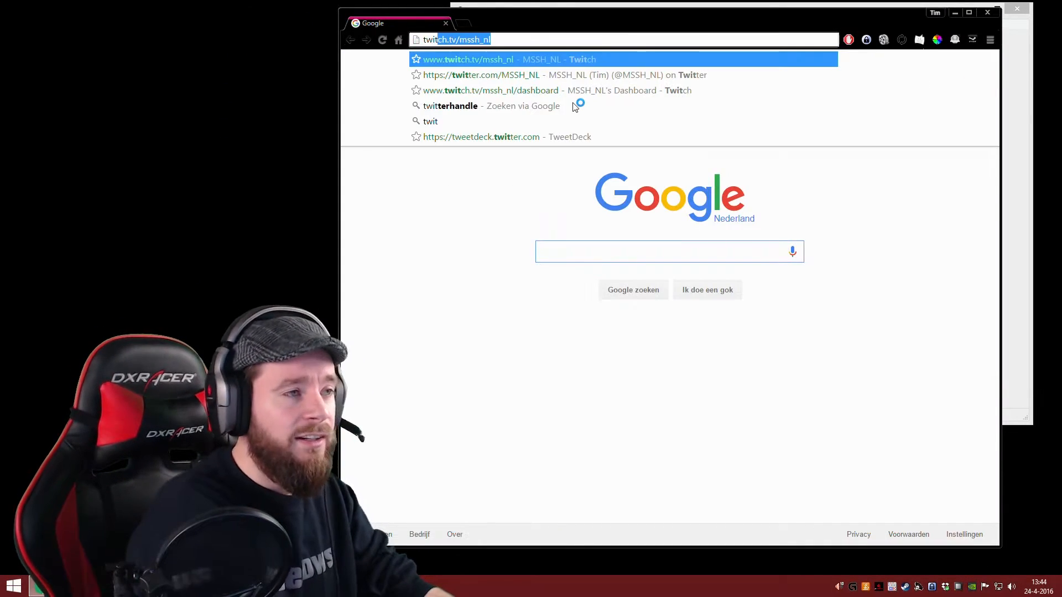
key(Return)
click(613, 40)
click(613, 40)
text(/d)
key(Return)
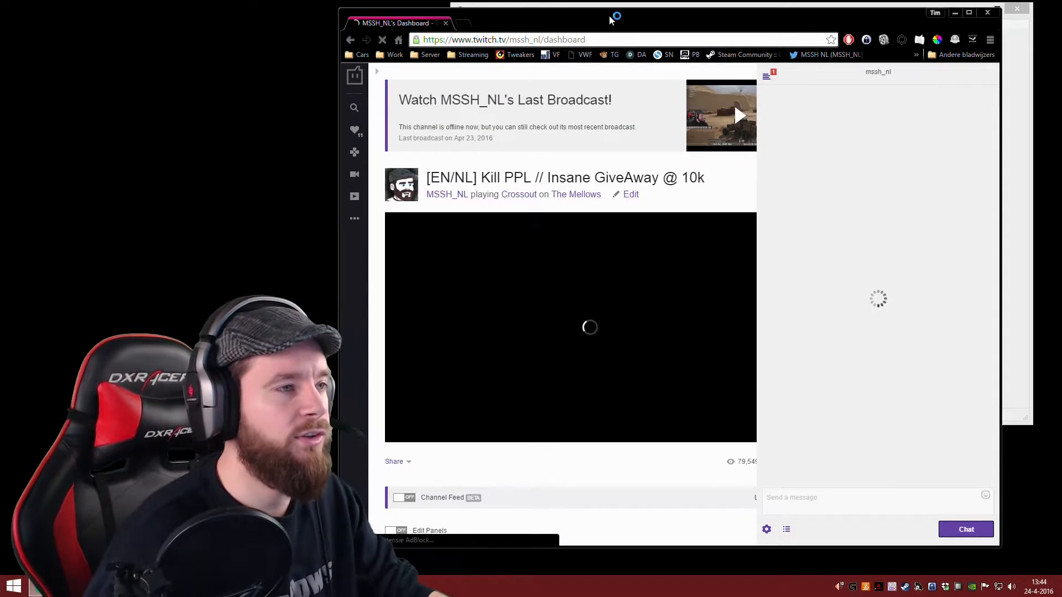
Reveal and copy the channel's stream key on the Twitch dashboard, and paste it as the stream key in OBS's broadcast settings.
drag(612, 19, 566, 16)
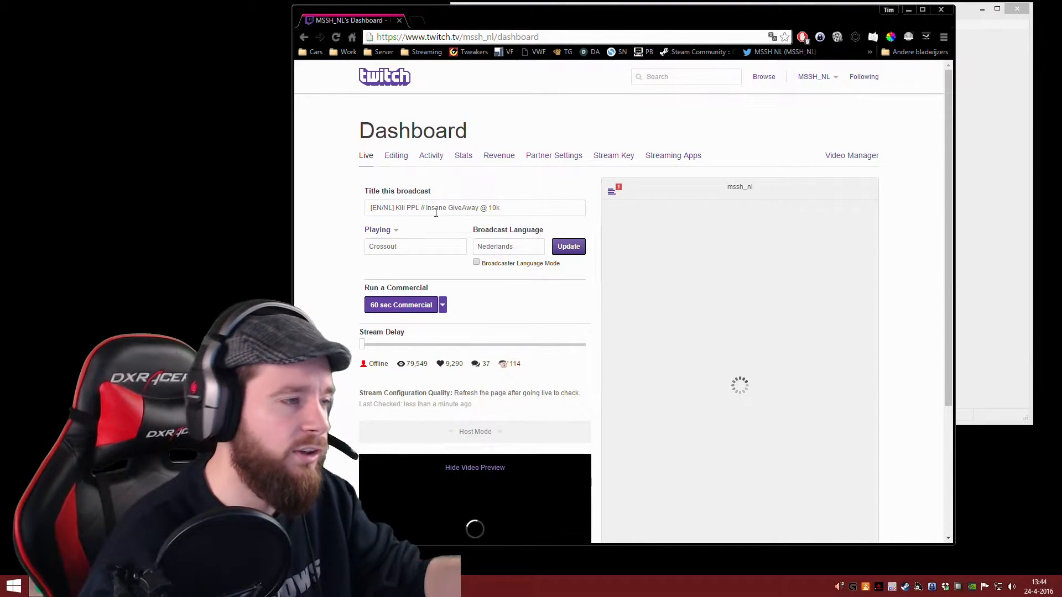
click(610, 159)
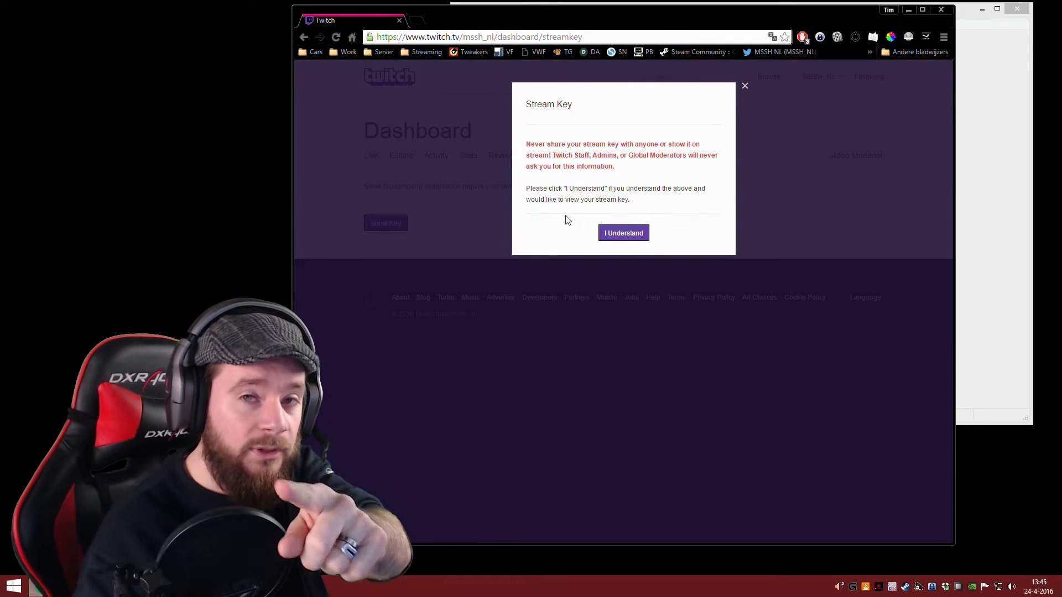
click(617, 238)
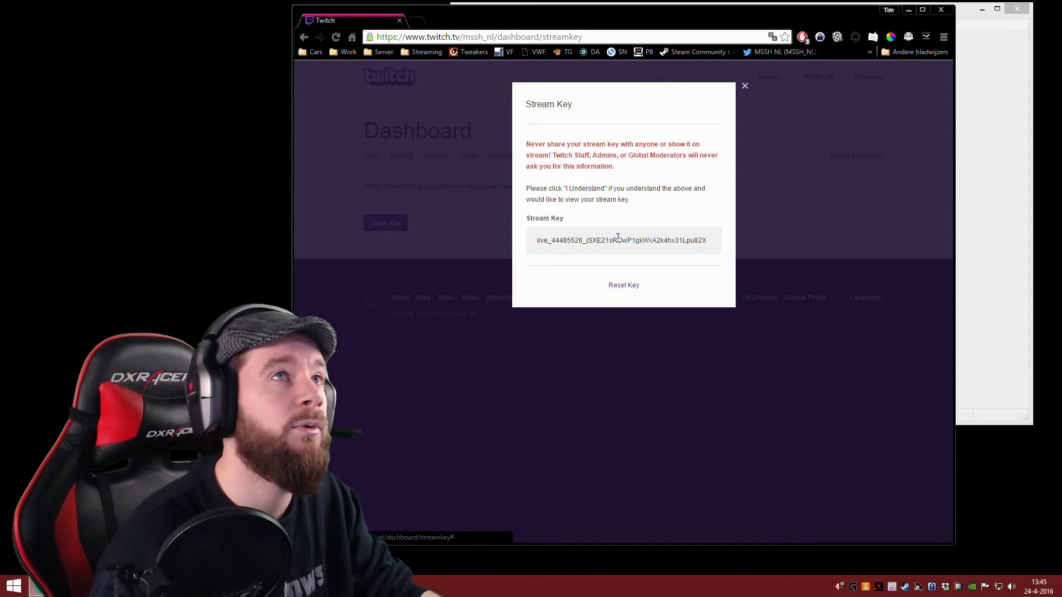
drag(706, 242, 535, 240)
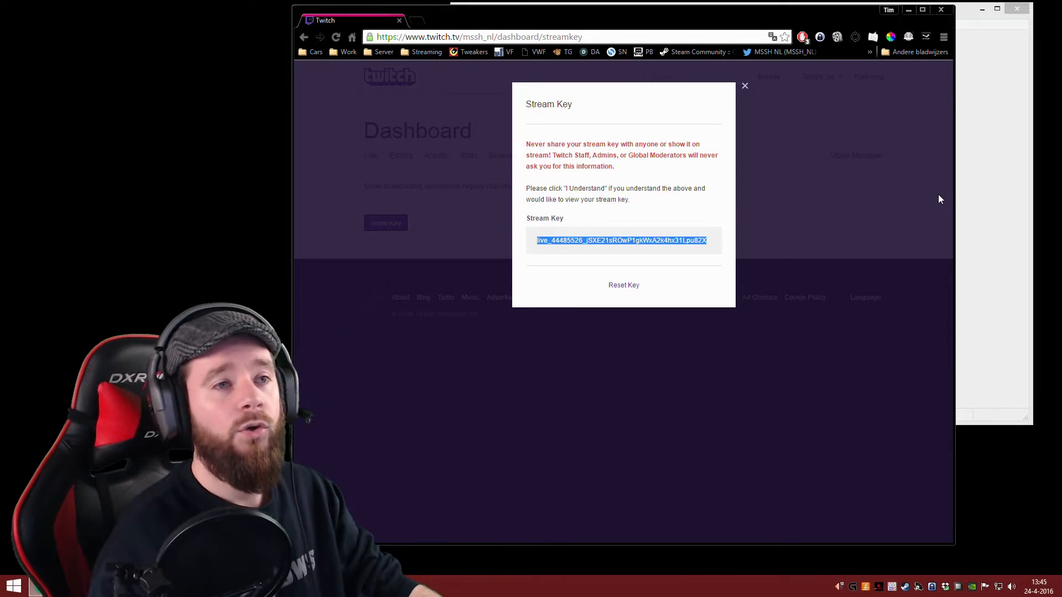
click(965, 192)
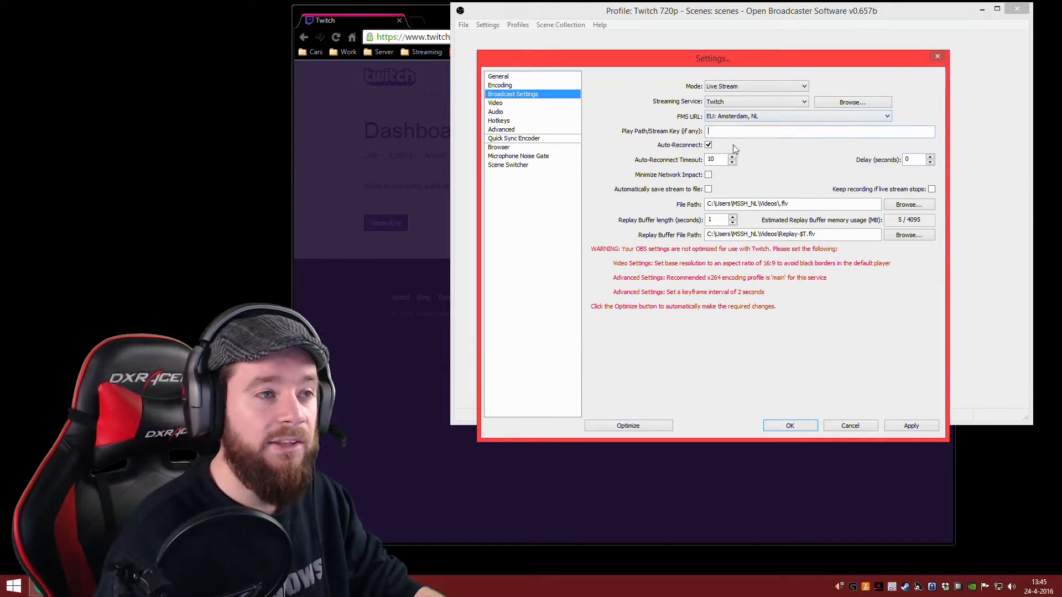
key(ctrl+v)
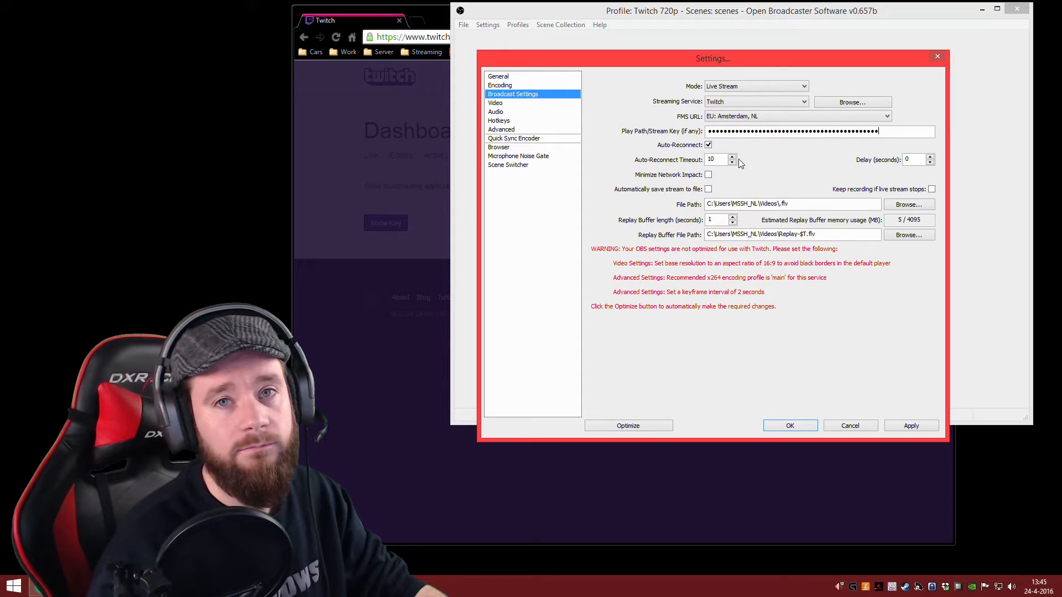
Switch to Chrome, reveal the channel's stream key on the Twitch dashboard again, and return to OBS.
key(alt+Tab)
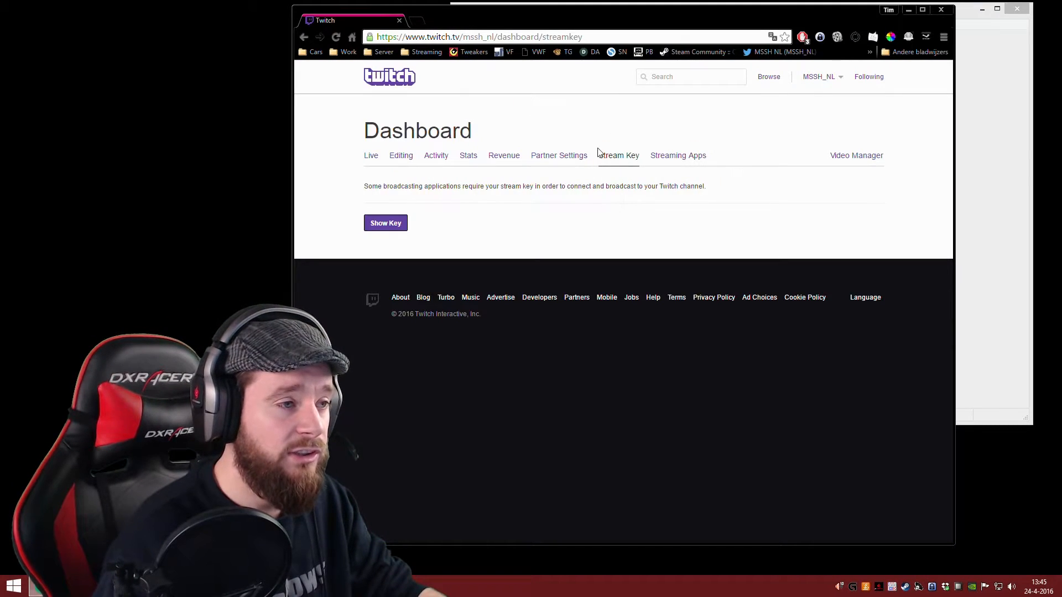
click(404, 224)
click(624, 234)
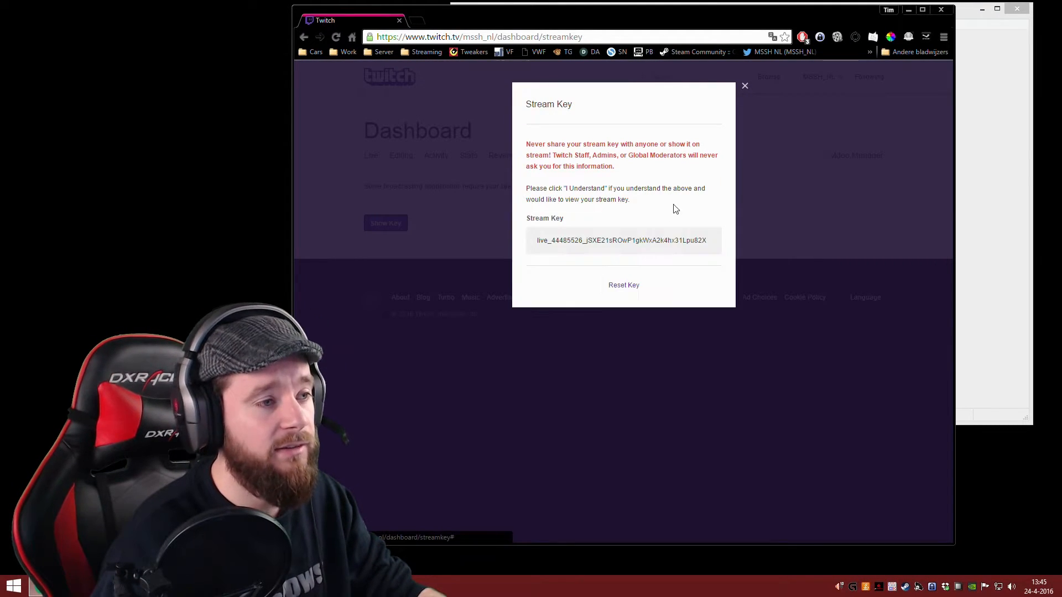
key(alt+Tab)
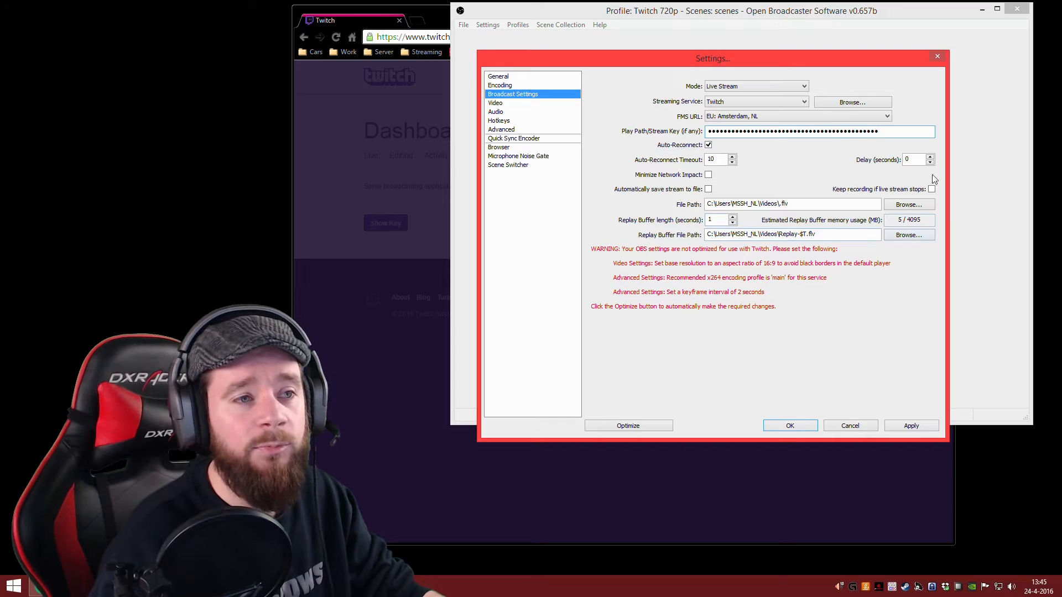
Set the broadcast recording's file path to an MP4 file named stream on the Games (D:) drive.
drag(793, 204, 682, 200)
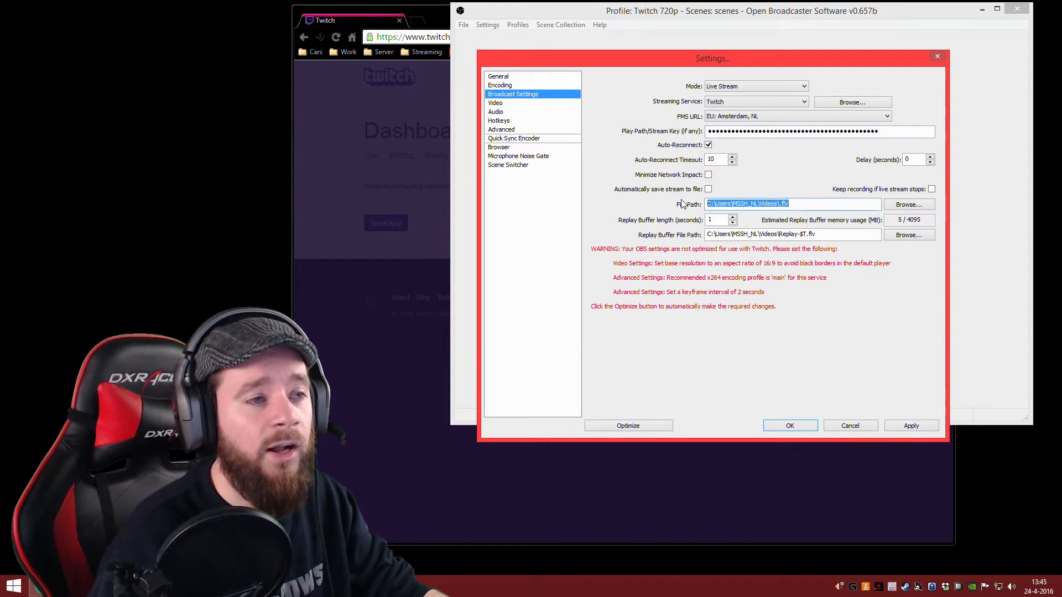
click(909, 205)
click(530, 266)
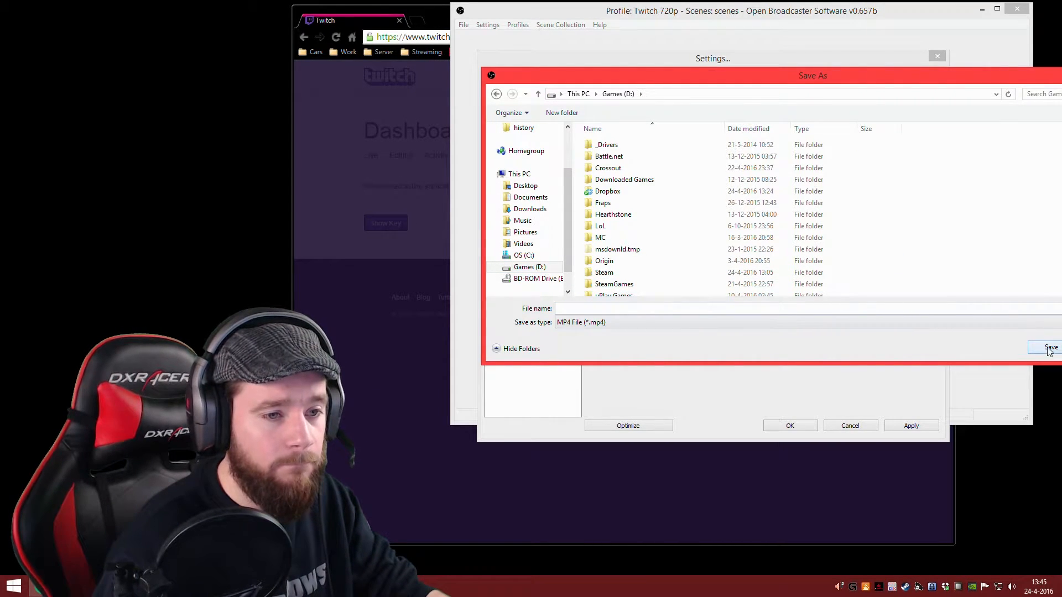
drag(774, 80, 692, 80)
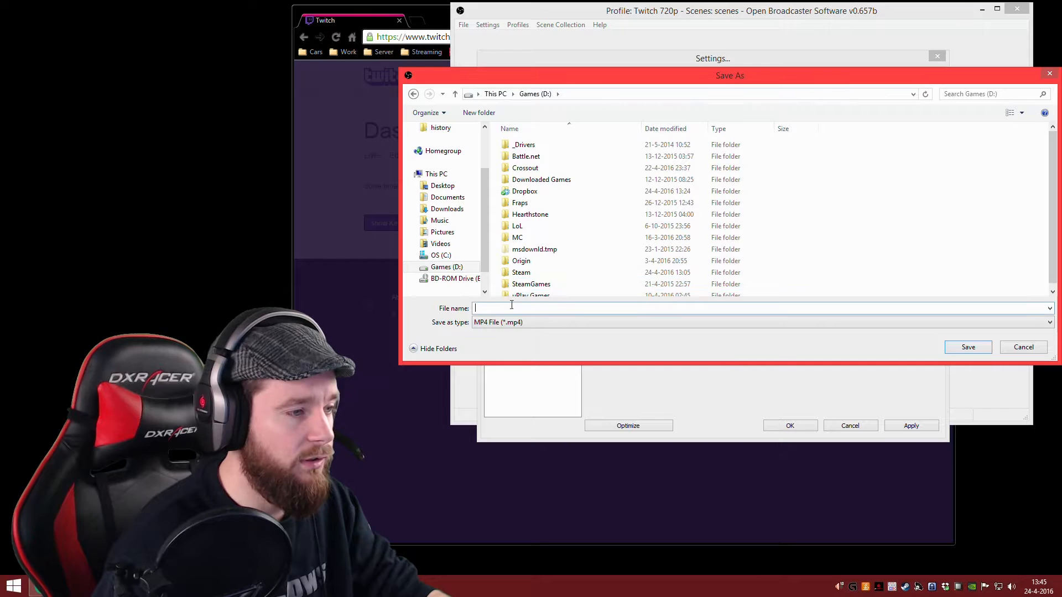
text(stream)
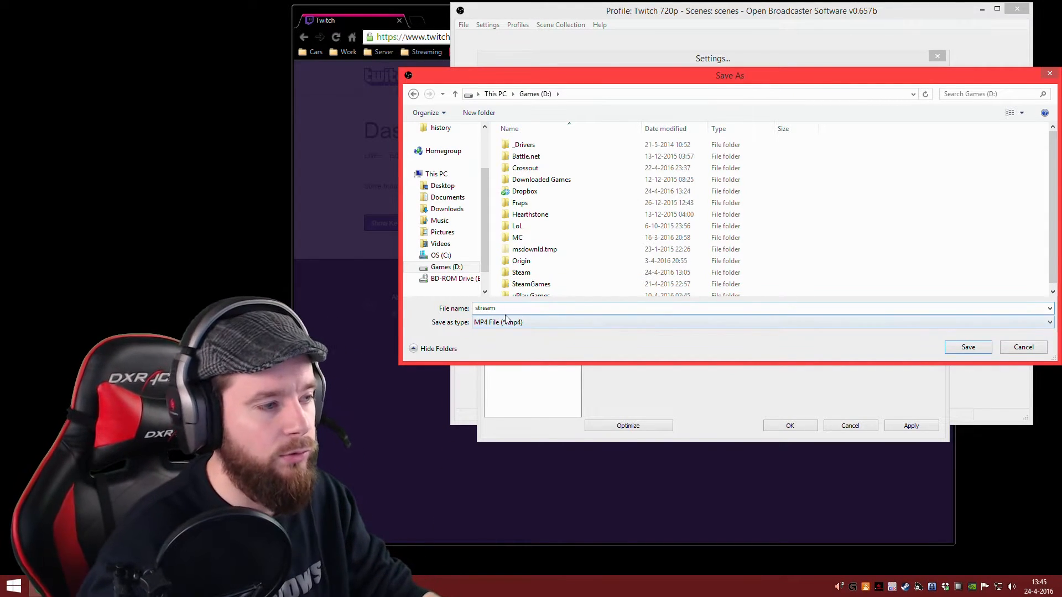
click(966, 348)
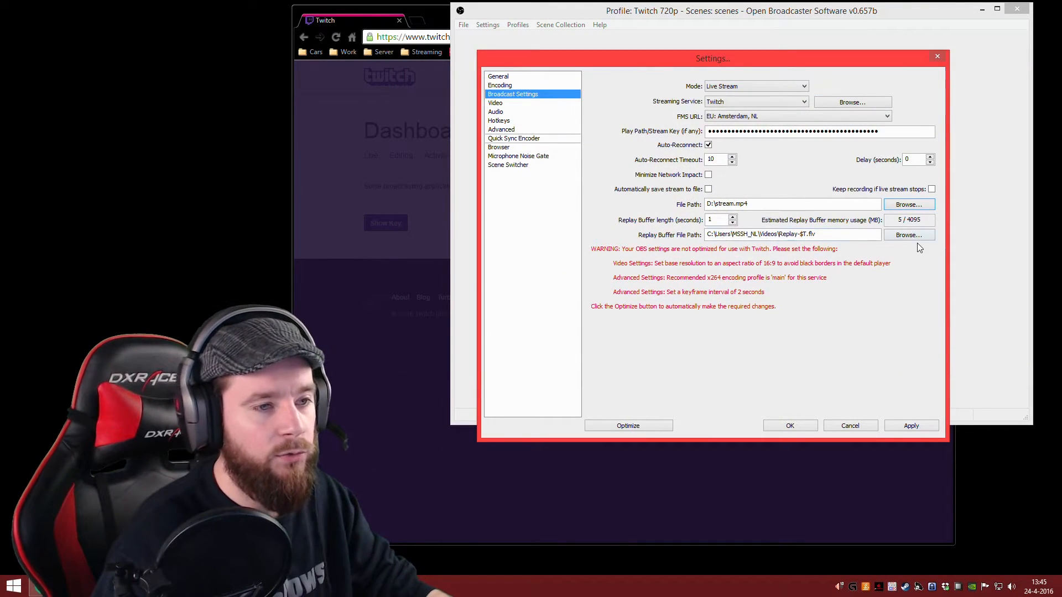
Set the replay buffer file path to an MP4 file named rb on the D: drive and apply the broadcast settings.
click(909, 204)
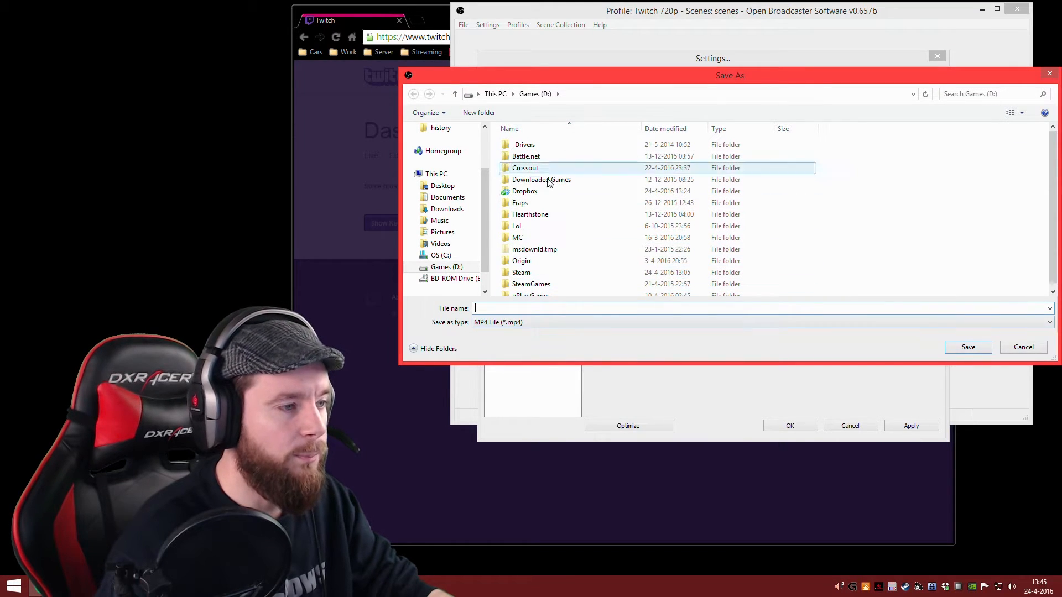
text(rb)
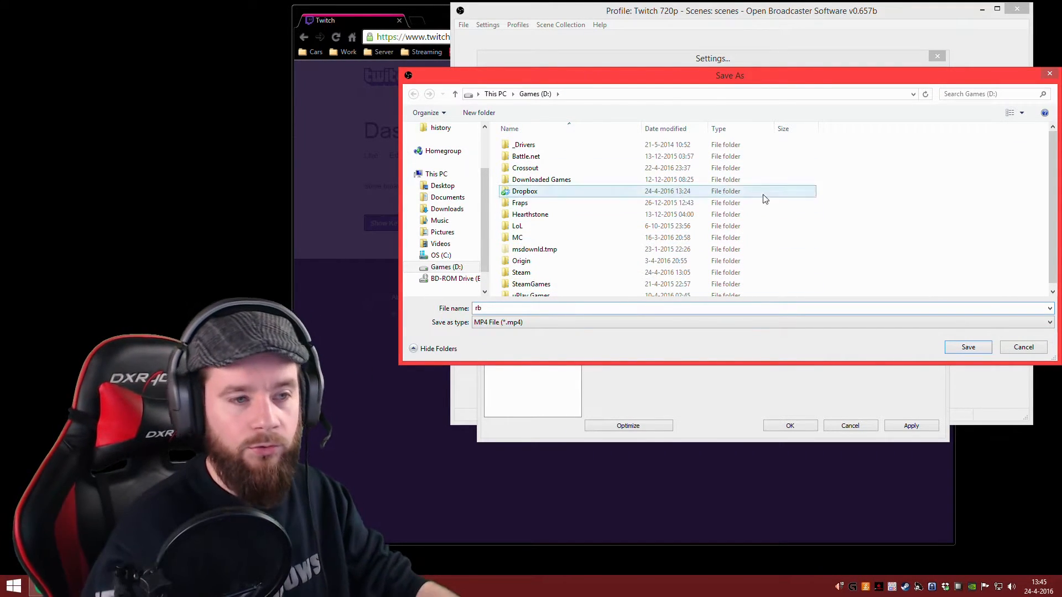
click(969, 347)
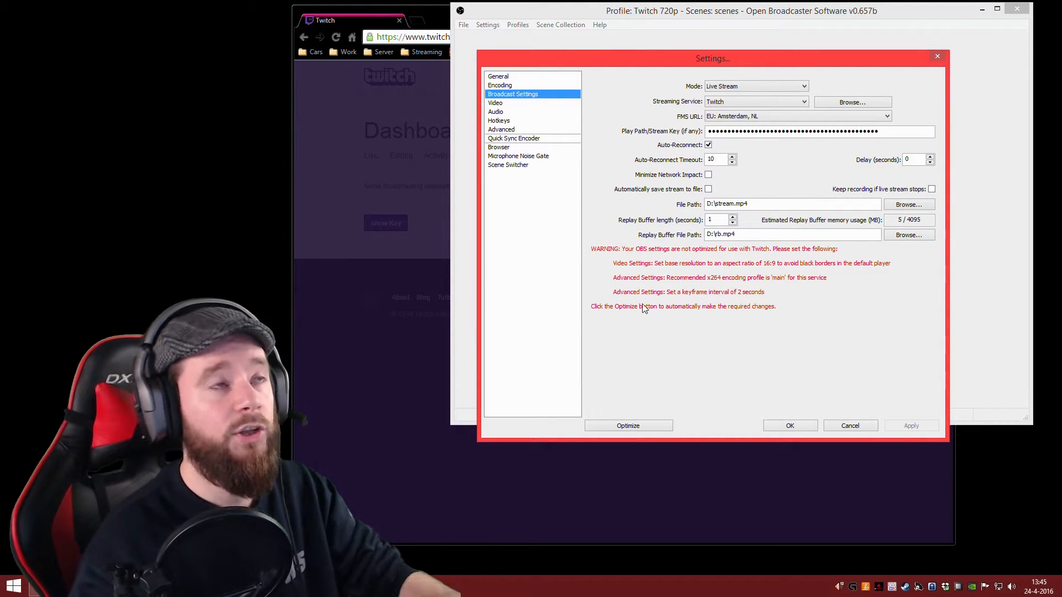
Set the video resolution downscale to 1.50 (1280x720).
click(508, 103)
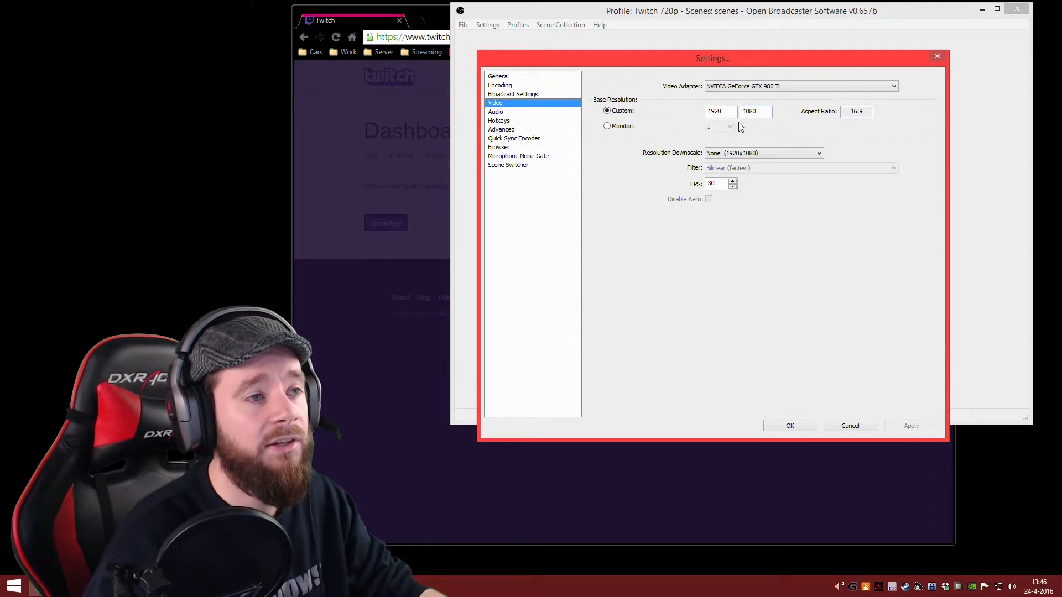
click(742, 155)
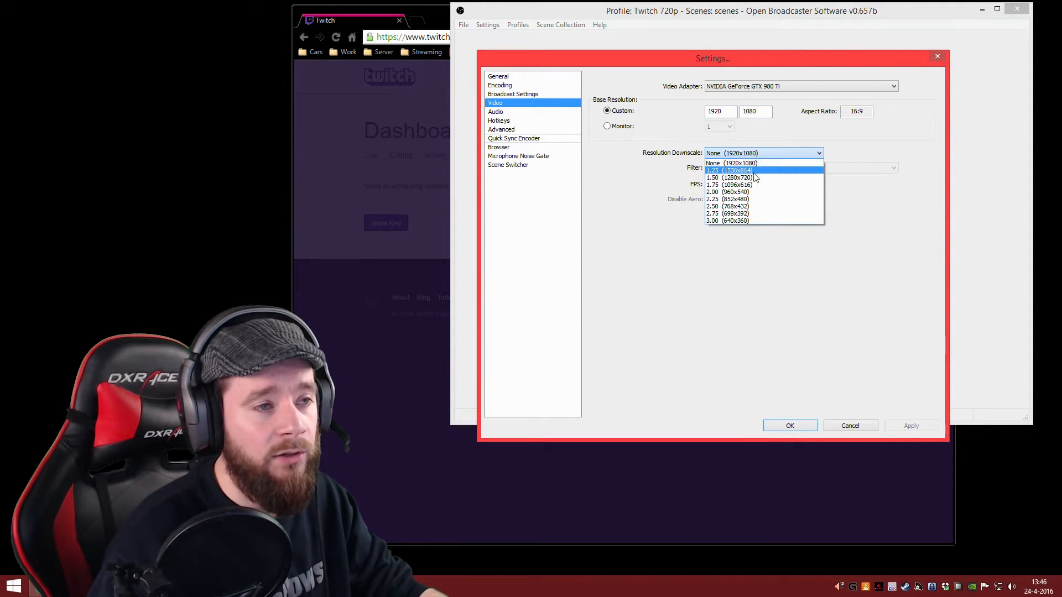
click(797, 179)
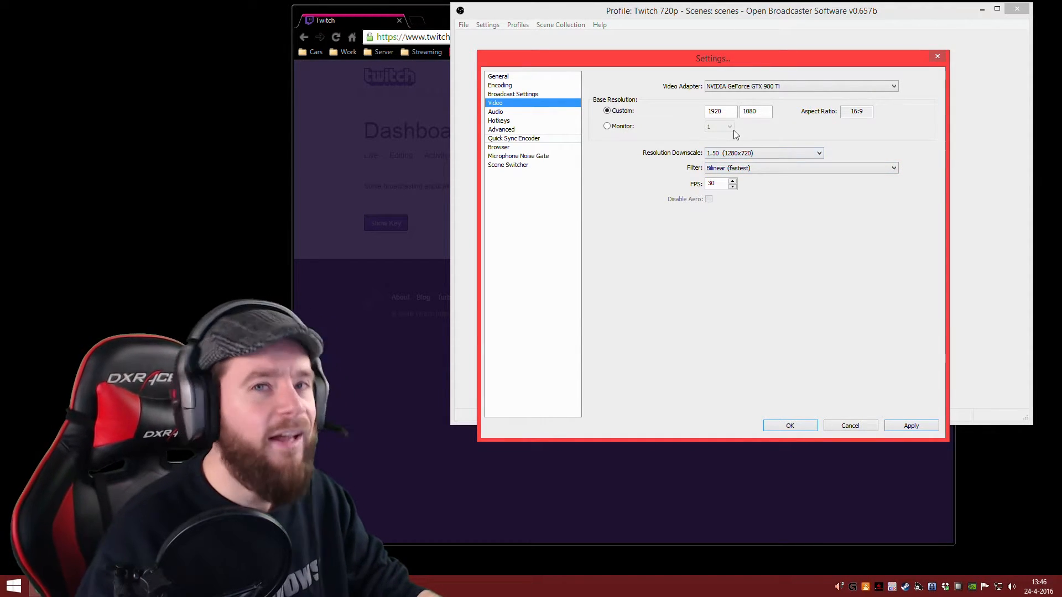
Try the Lanczos (best detail, 36 samples) downscale filter with 60 FPS and apply the video settings.
drag(756, 111, 738, 111)
click(741, 170)
click(740, 194)
drag(715, 183, 682, 198)
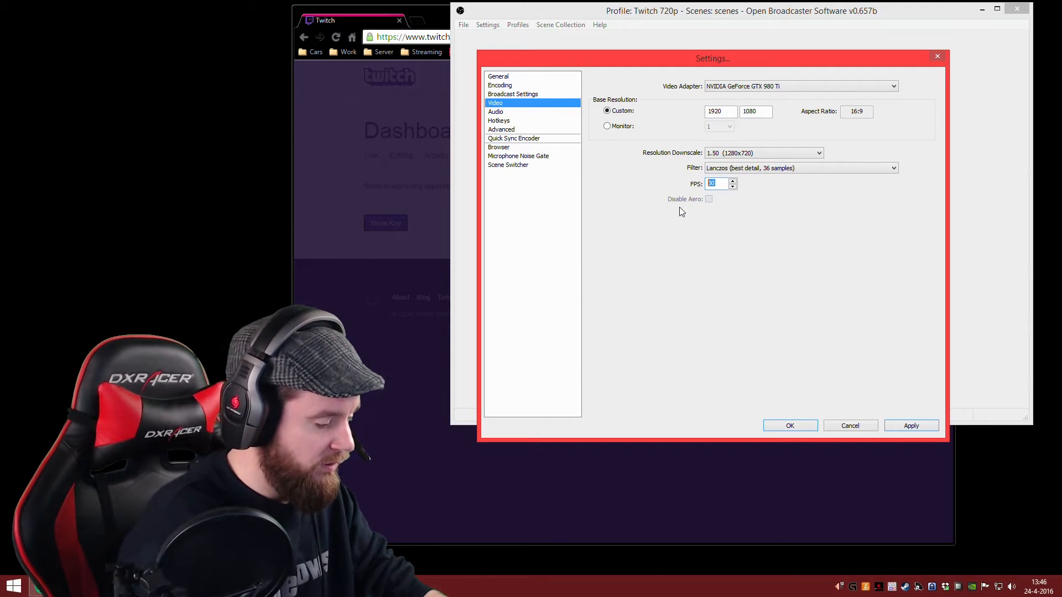
text(60)
click(913, 425)
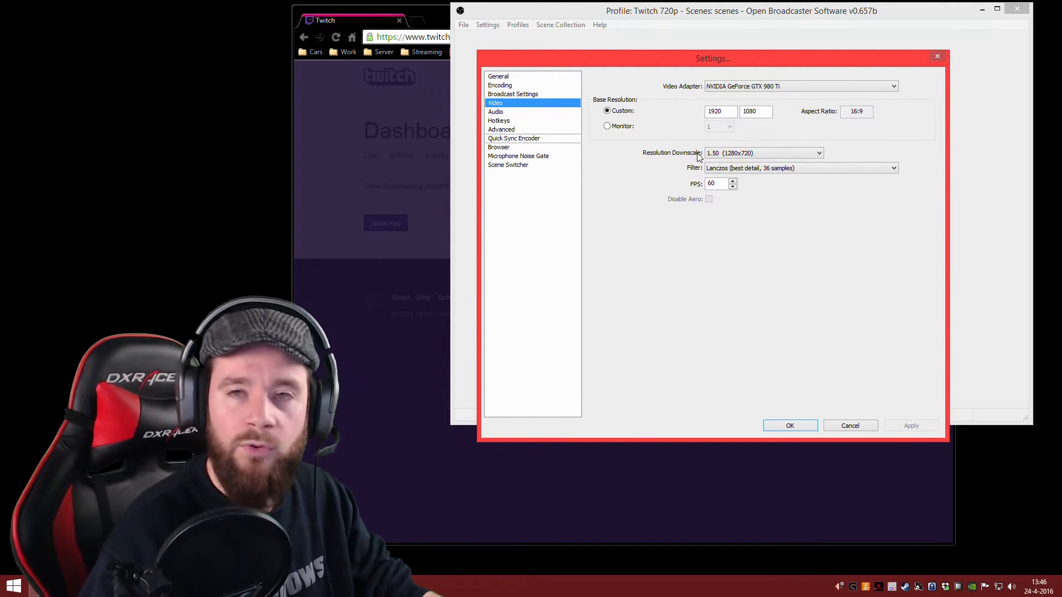
Set the downscale filter to Bicubic sharper (good detail, 16 samples) and the frame rate to 45 FPS, and apply.
double_click(714, 183)
text(30)
click(736, 168)
click(736, 185)
click(913, 426)
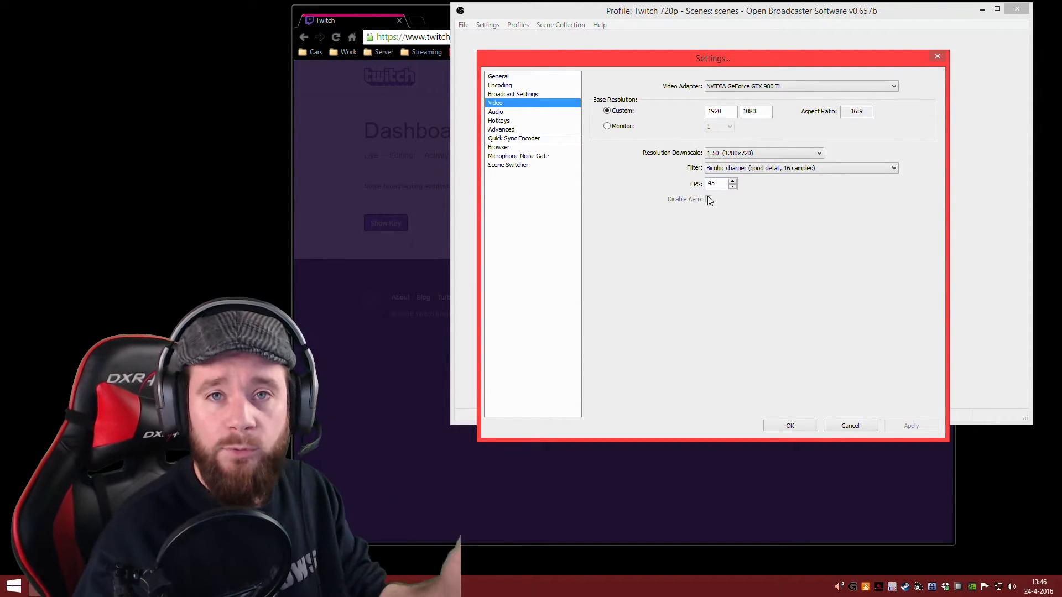
drag(719, 187, 711, 182)
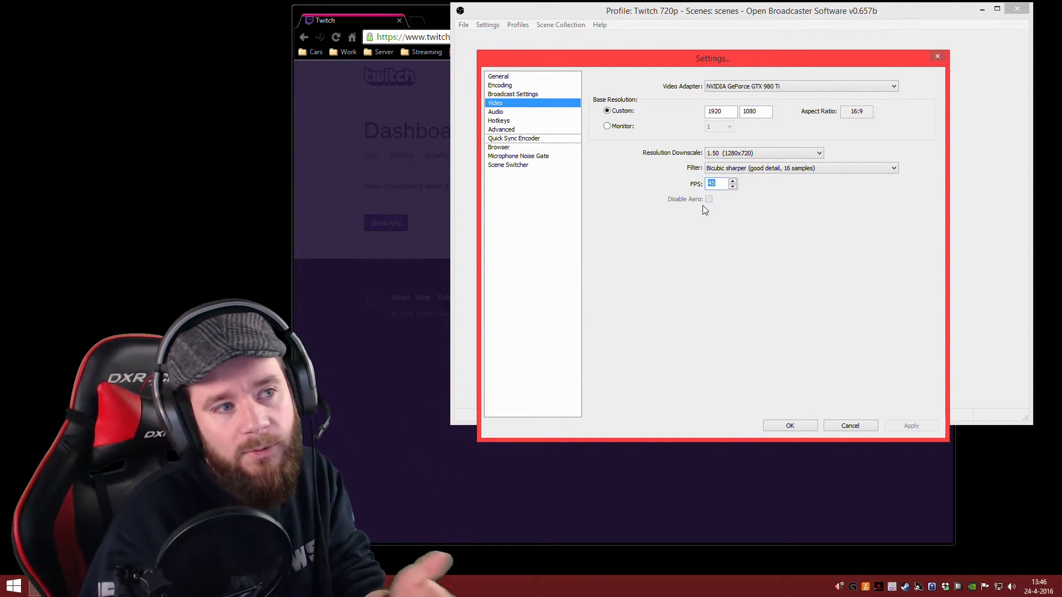
click(713, 186)
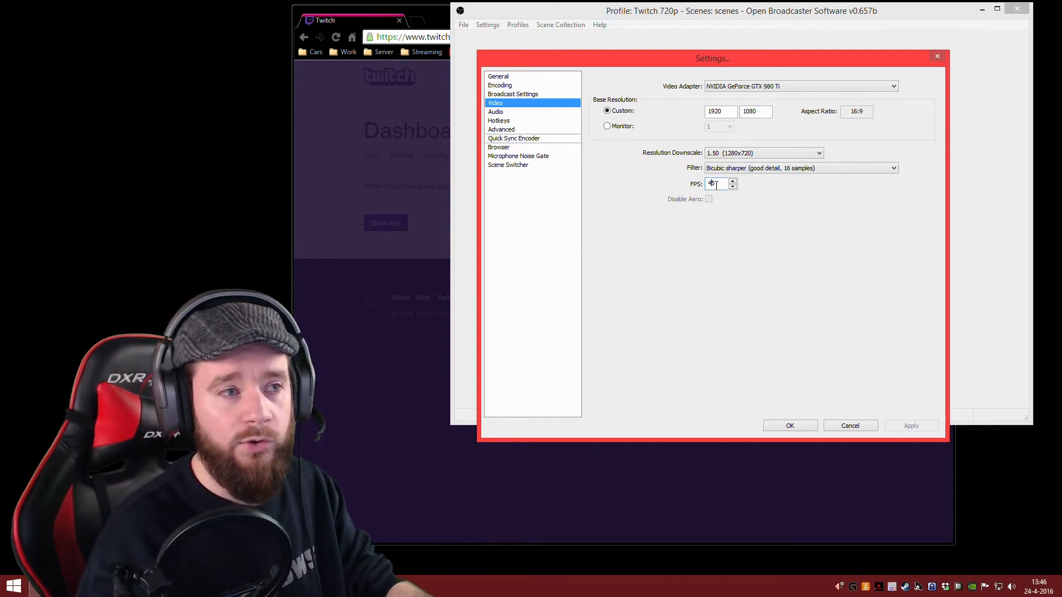
click(719, 168)
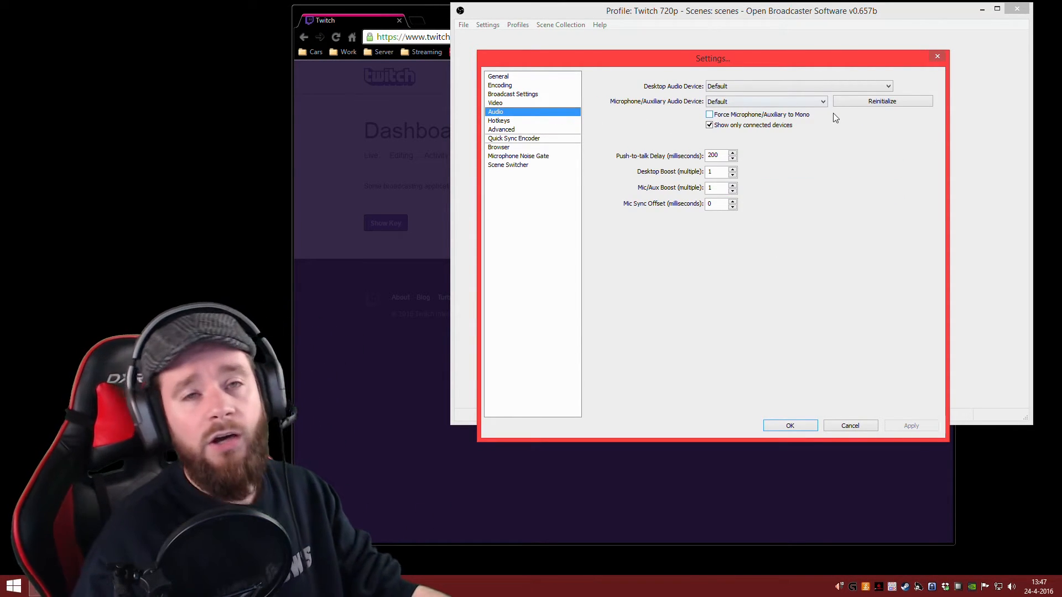
Set the microphone/auxiliary audio device to Microphone (5- Sirus Headset), apply it, and open the hotkey settings.
click(819, 102)
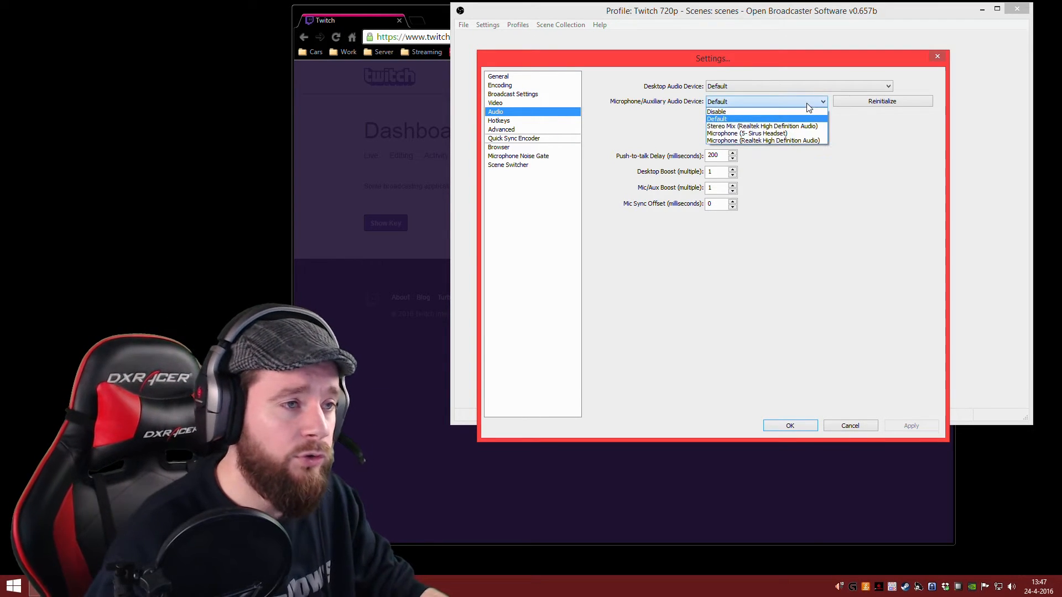
click(739, 134)
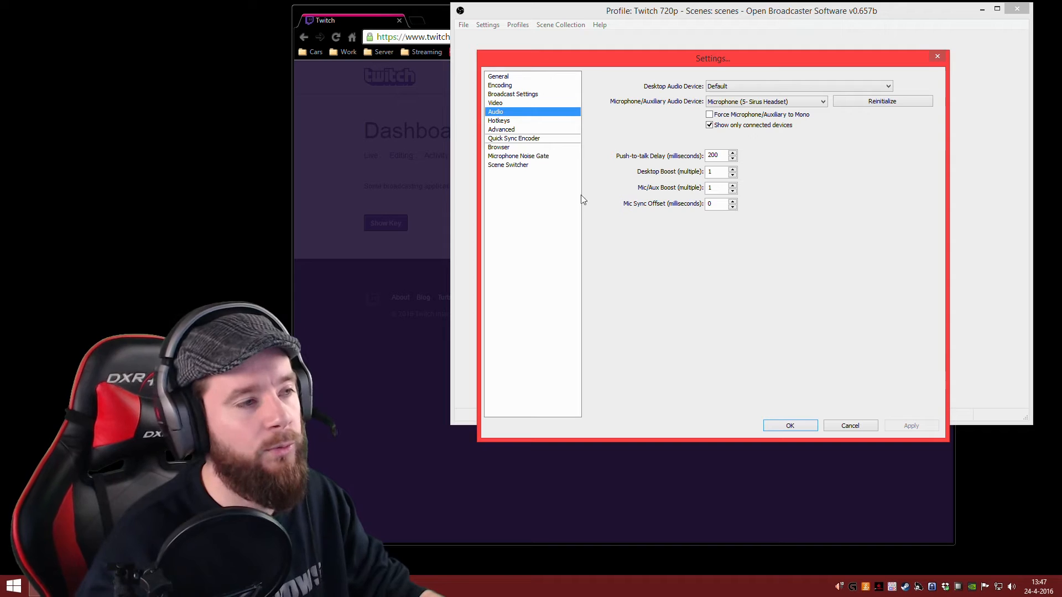
click(513, 121)
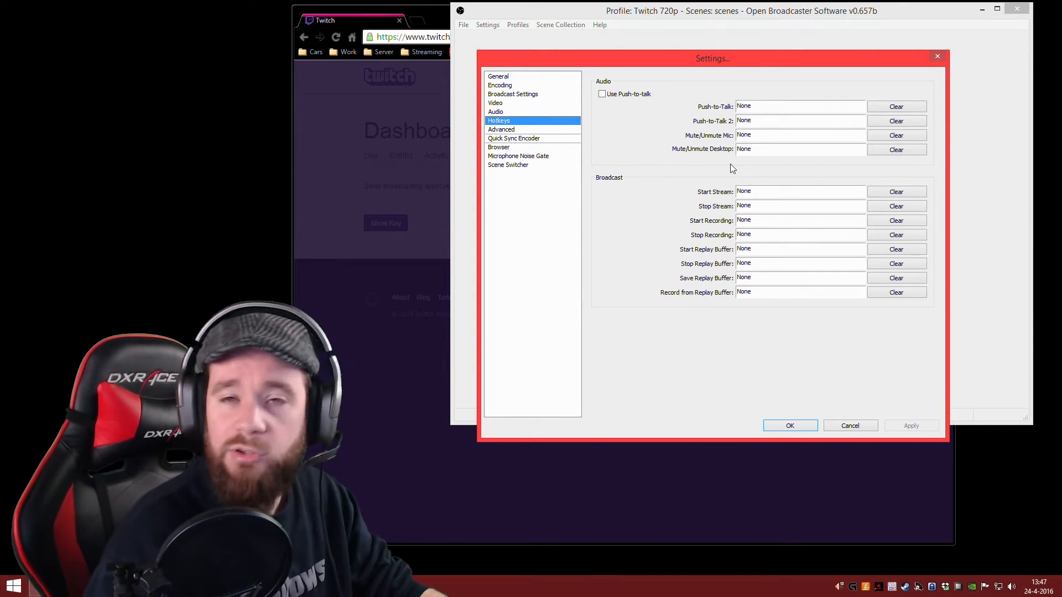
In the advanced video settings, set the encoding profile to main and the keyframe interval to 2 seconds, disable CFR, and apply.
click(501, 131)
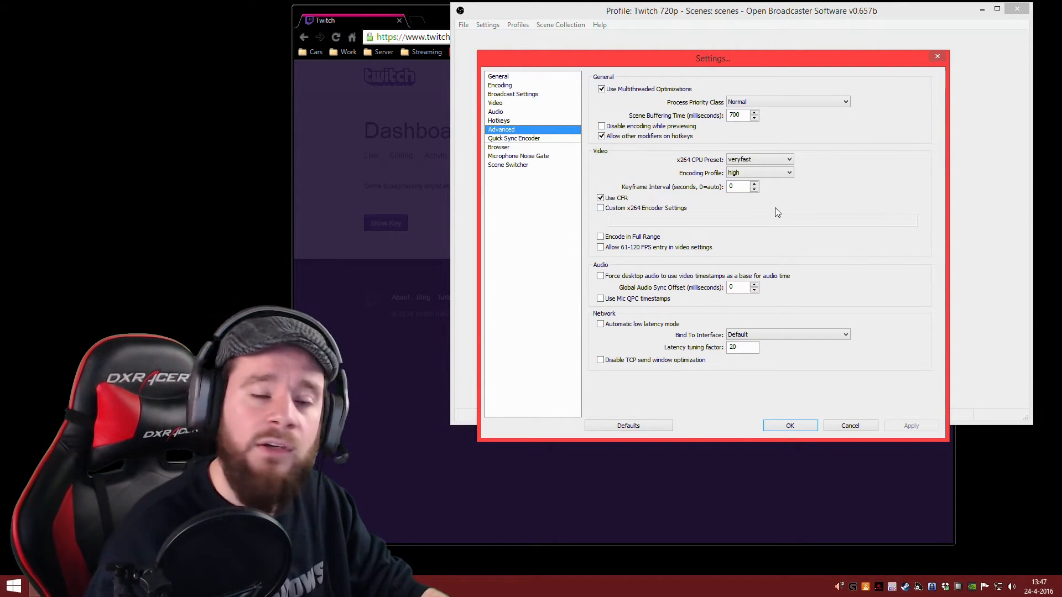
click(775, 174)
click(762, 182)
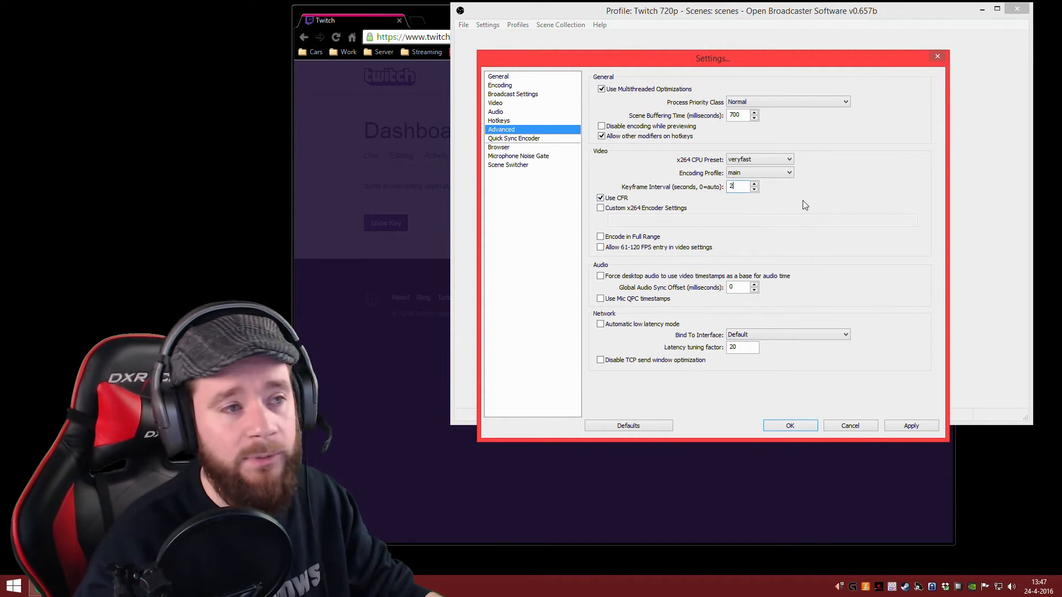
click(910, 424)
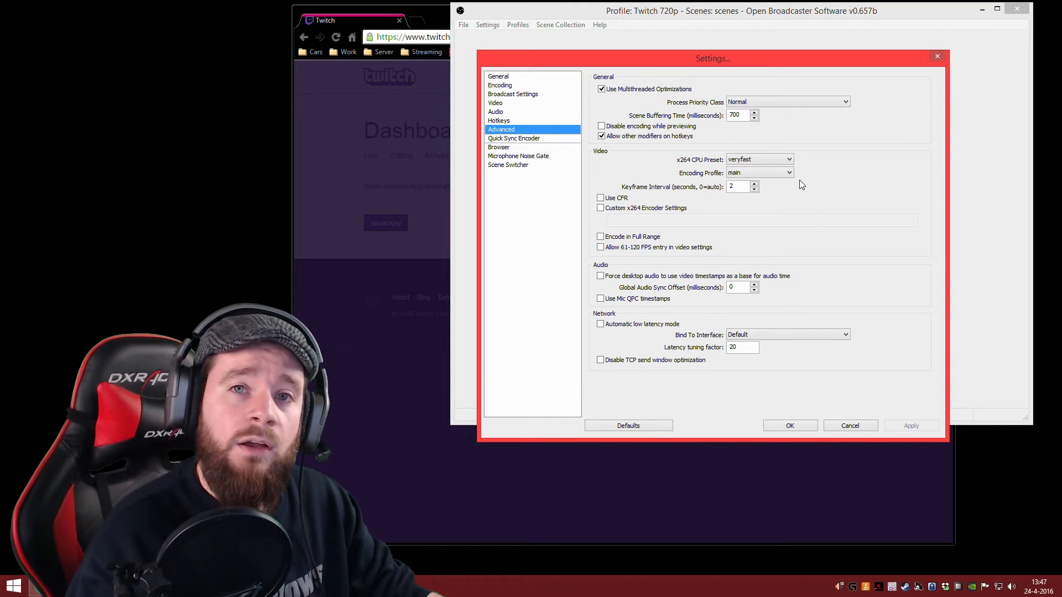
Set the advanced x264 CPU preset to ultrafast, accept the preset change, apply it, and close the settings.
click(499, 104)
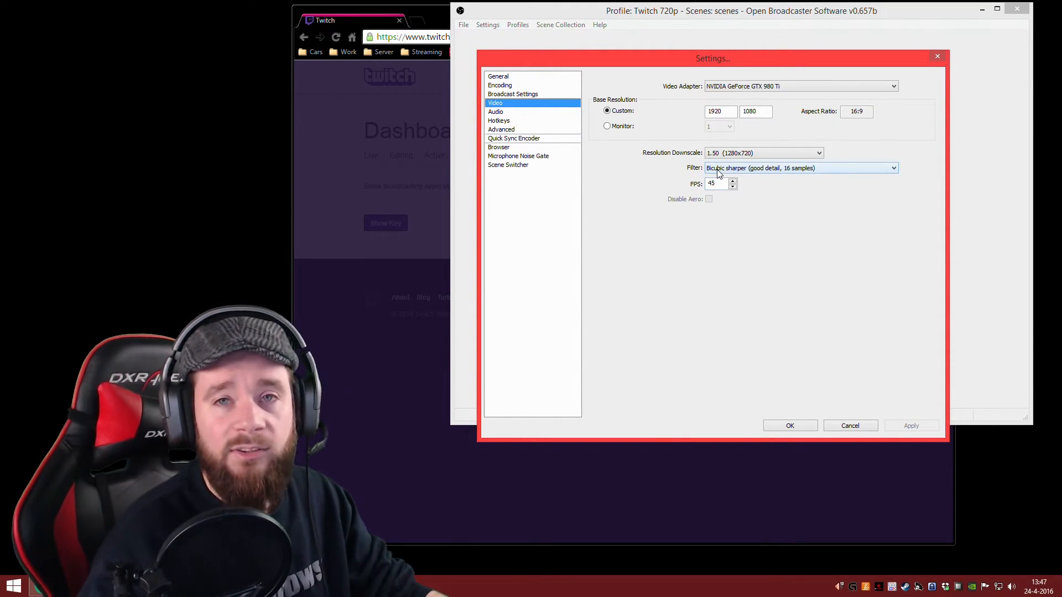
click(500, 130)
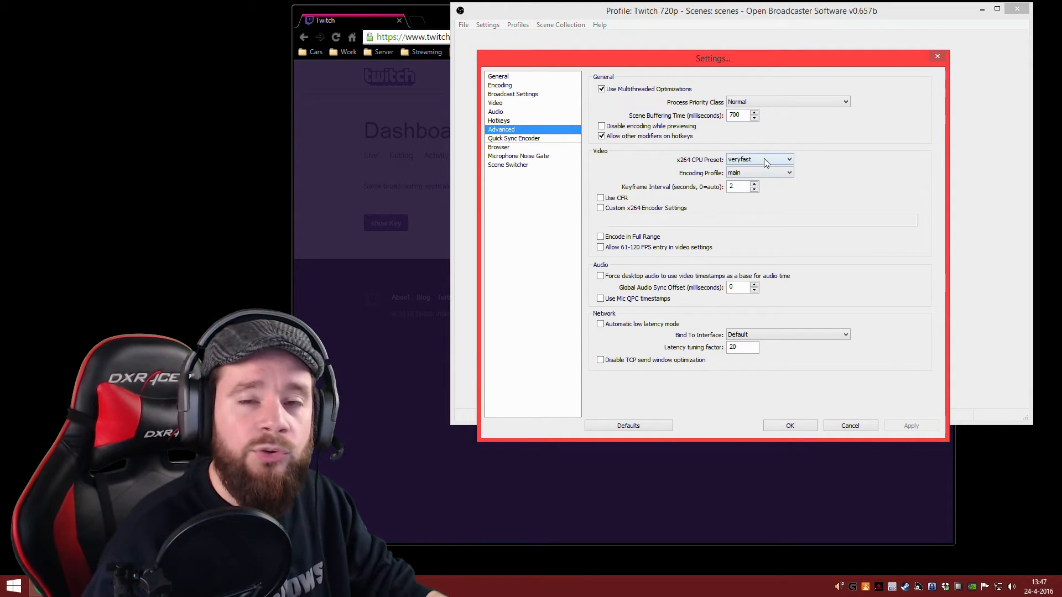
mouse_move(765, 161)
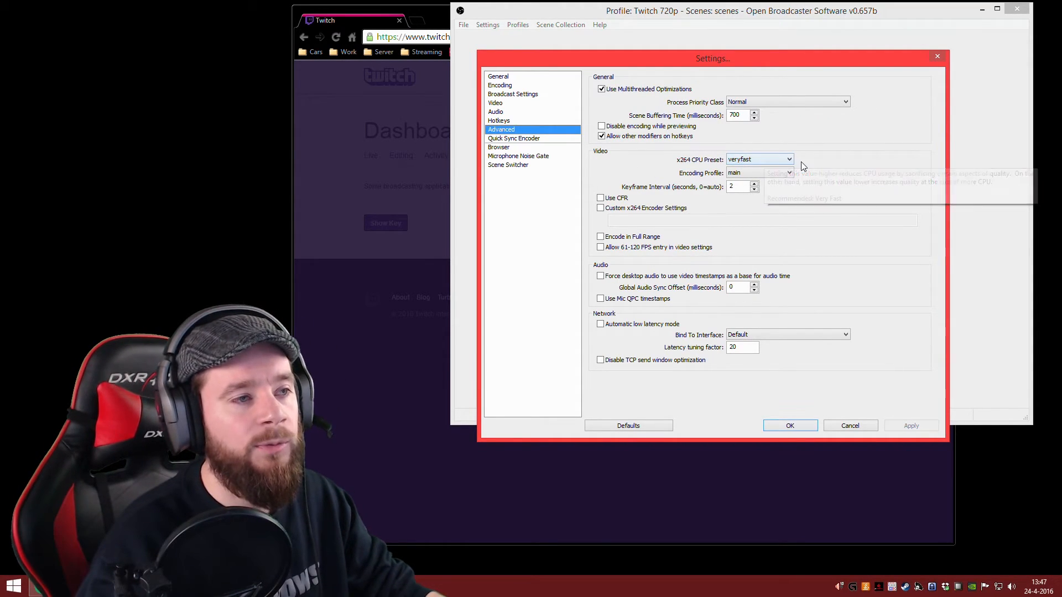
click(788, 159)
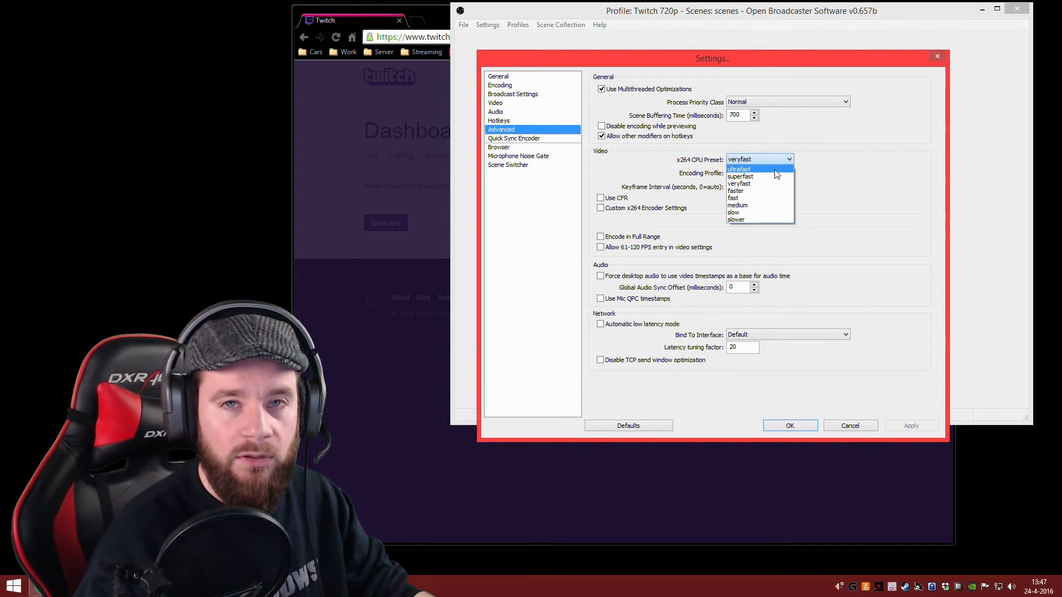
click(775, 171)
click(579, 368)
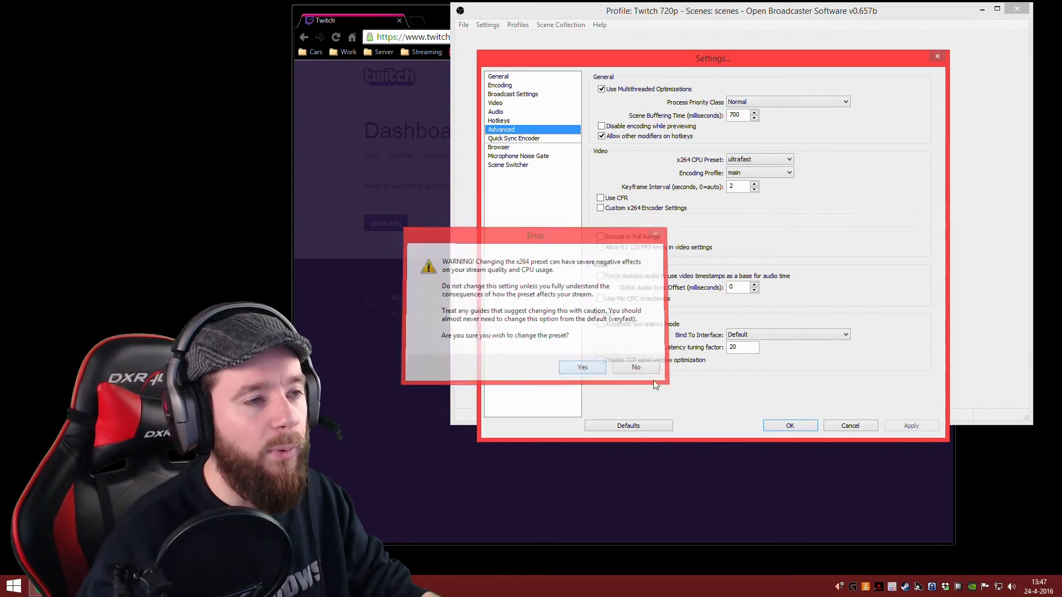
click(913, 426)
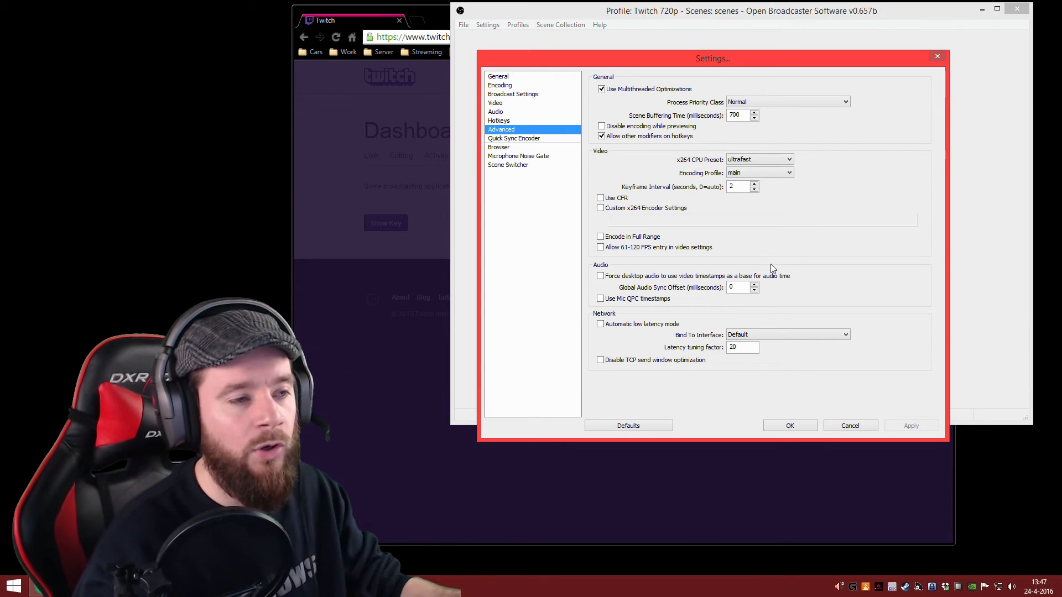
click(784, 428)
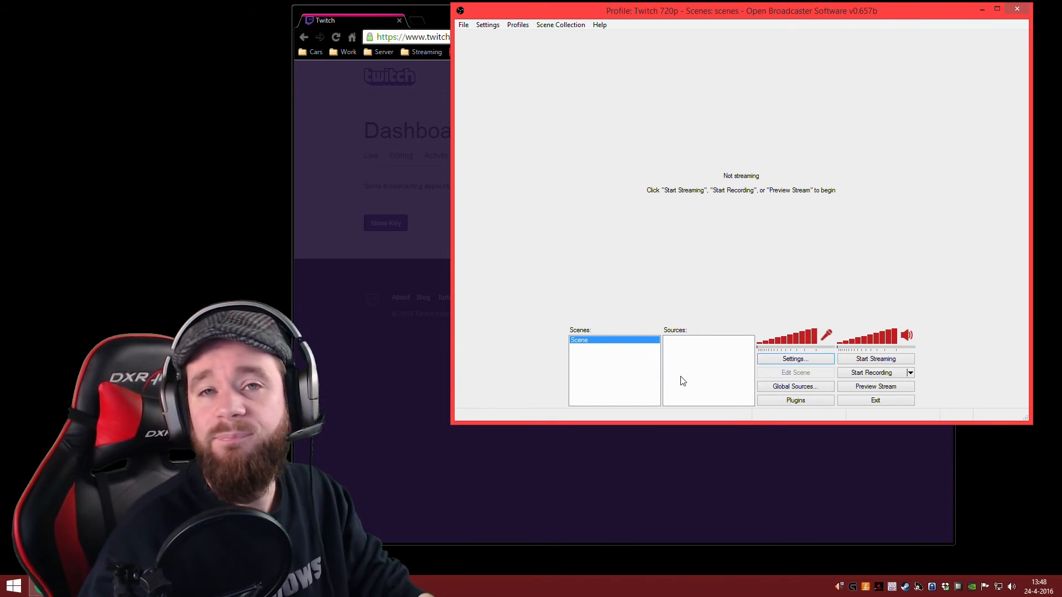